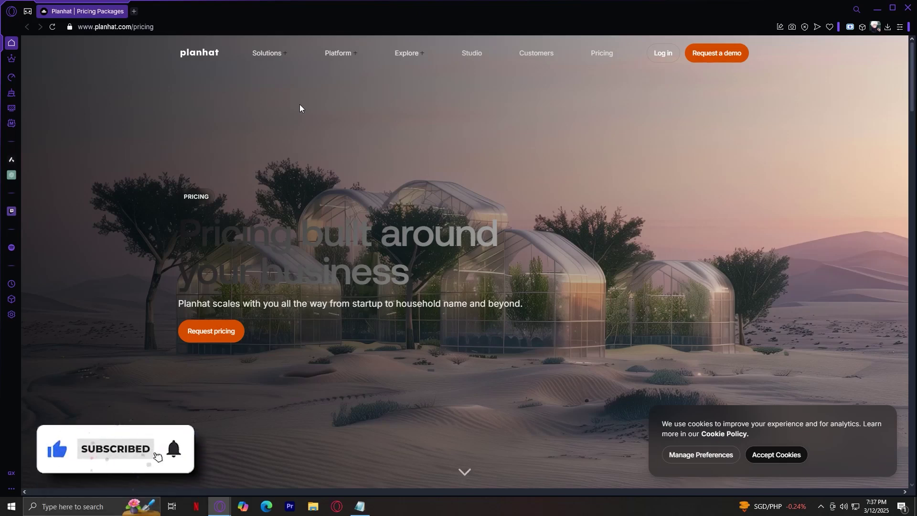
scroll(356, 147, down, 3)
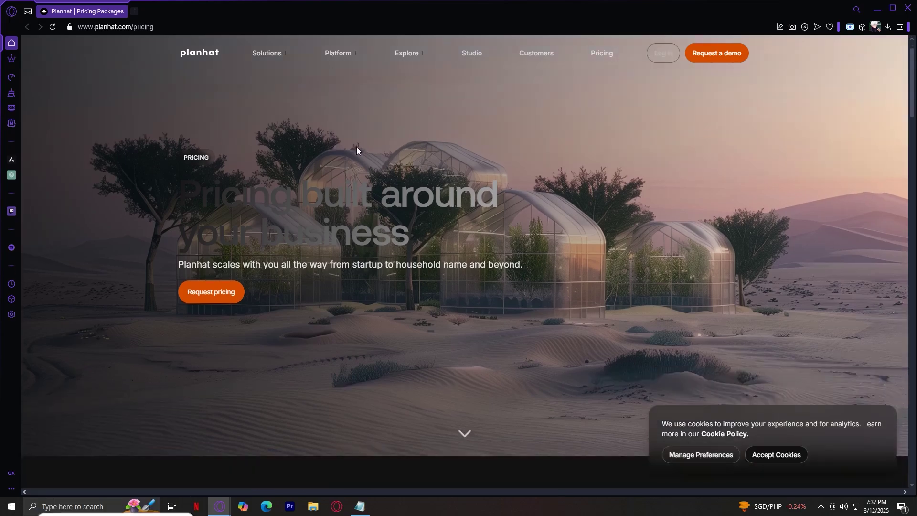
scroll(403, 186, down, 1)
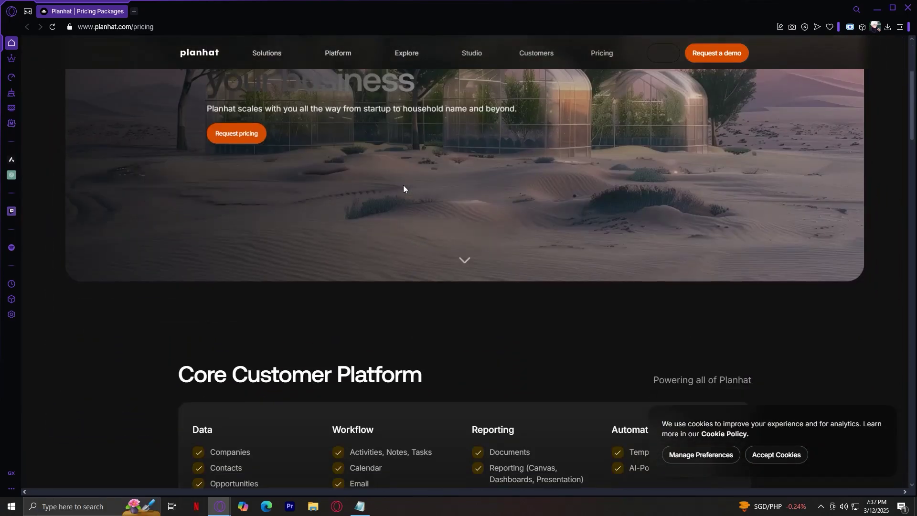
scroll(404, 185, down, 2)
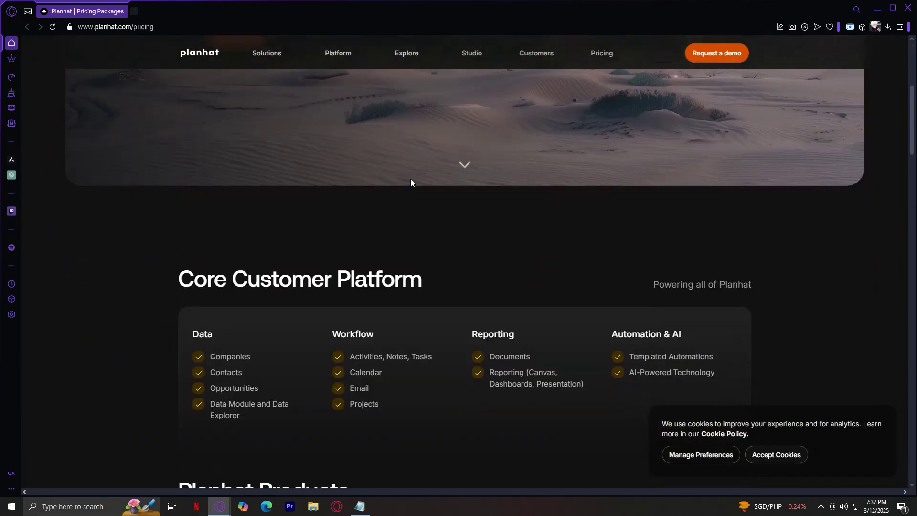
scroll(380, 269, down, 2)
scroll(381, 268, down, 1)
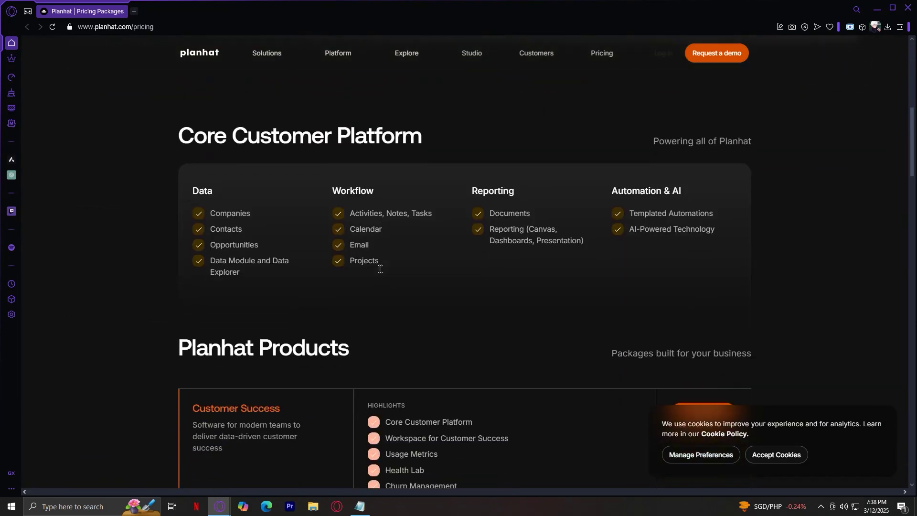
scroll(380, 269, down, 2)
scroll(378, 270, down, 2)
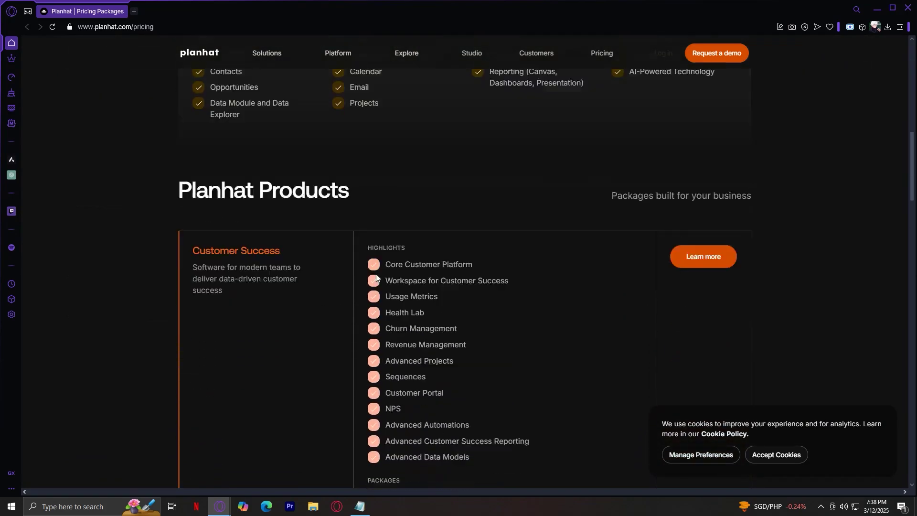
scroll(377, 274, up, 5)
scroll(376, 274, up, 10)
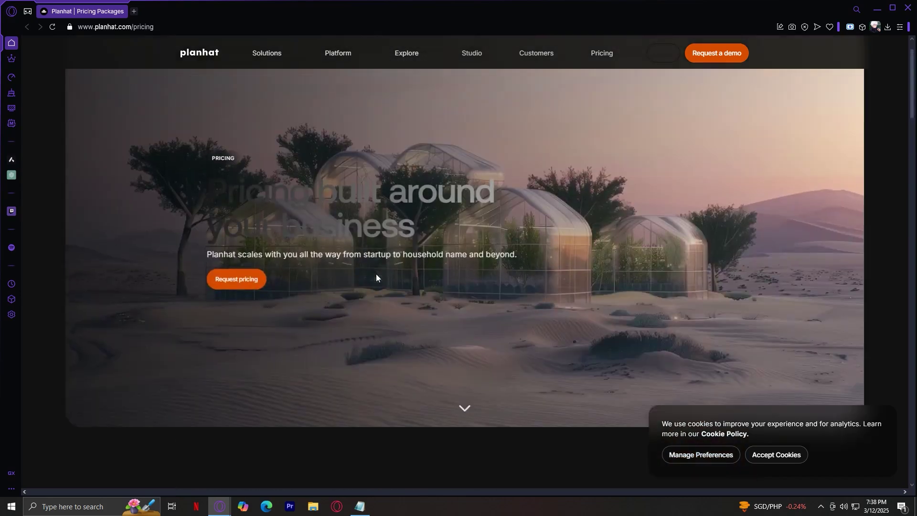
scroll(376, 275, up, 2)
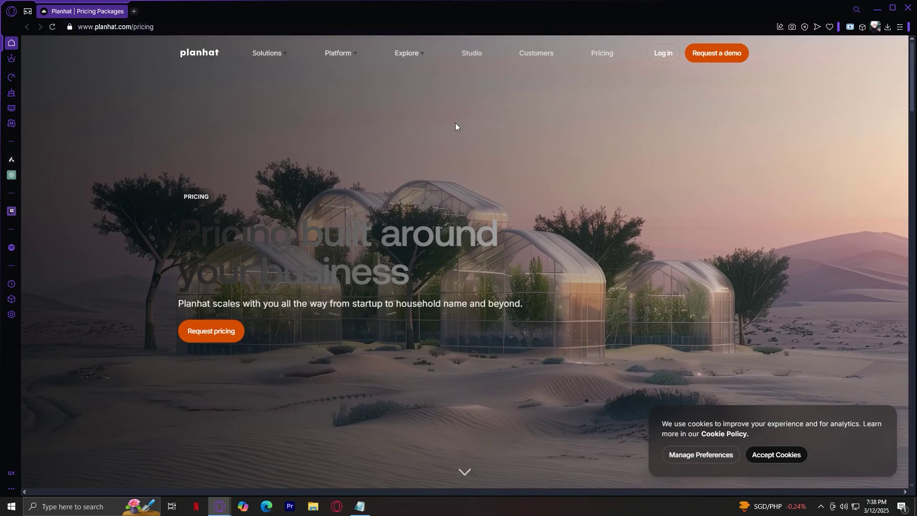
Step: From the Solutions menu, open the Customer Success page in a new tab
click(346, 56)
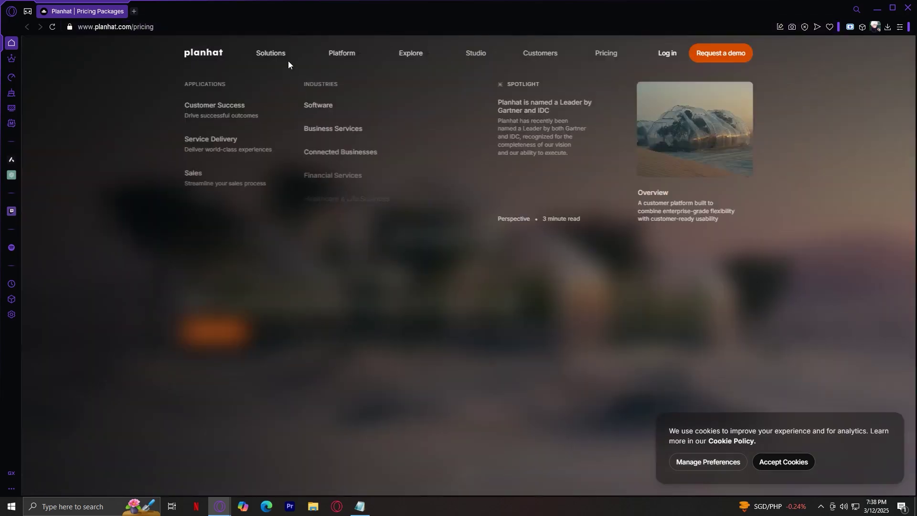
click(283, 61)
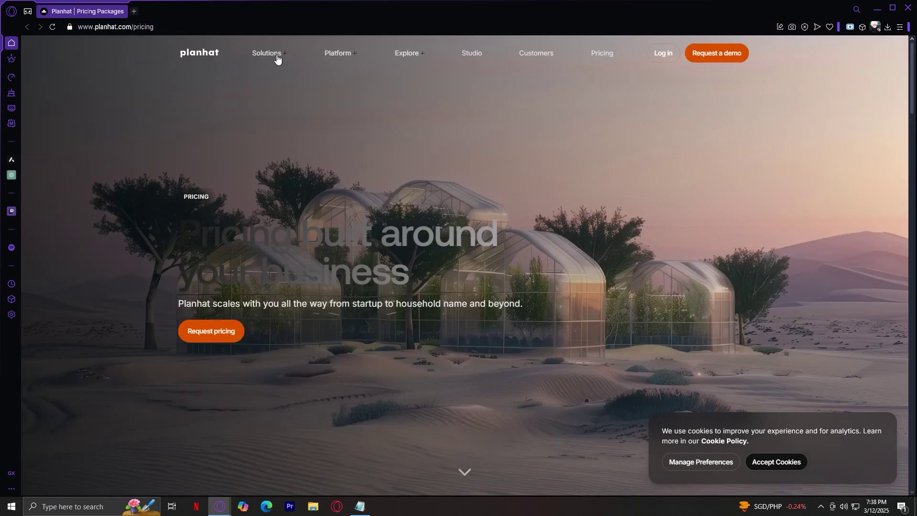
click(278, 60)
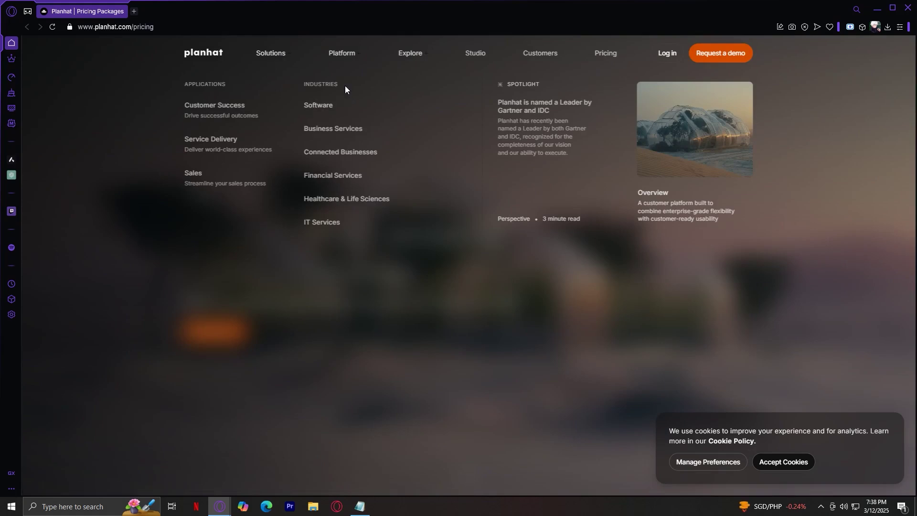
right_click(213, 104)
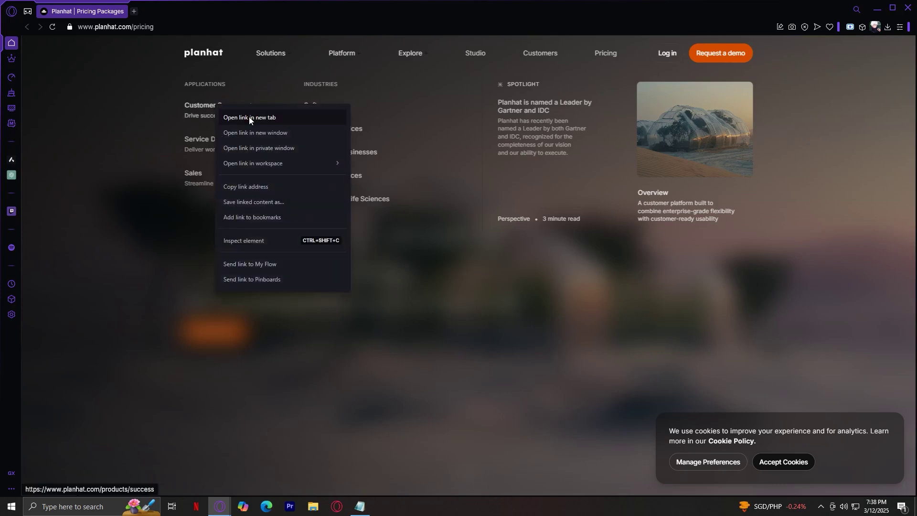
click(249, 117)
Step: Switch to the new Customer Success tab
click(176, 13)
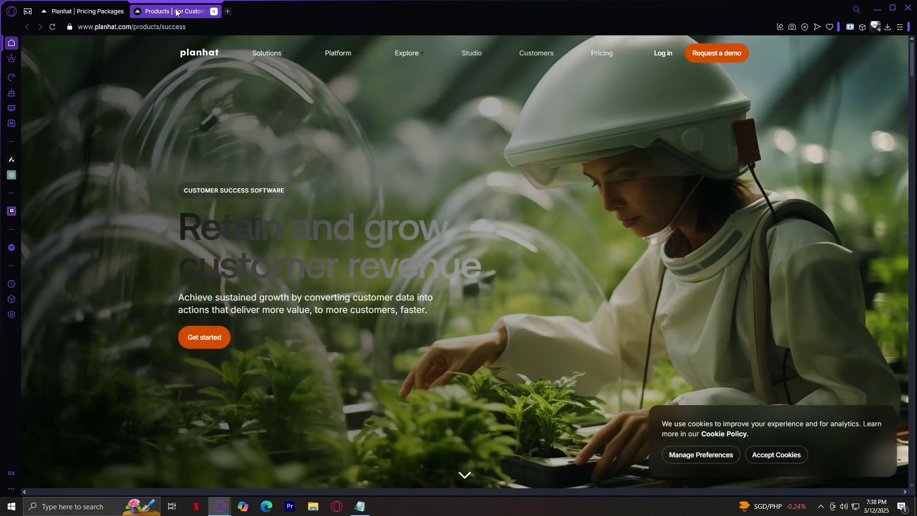
scroll(663, 214, down, 5)
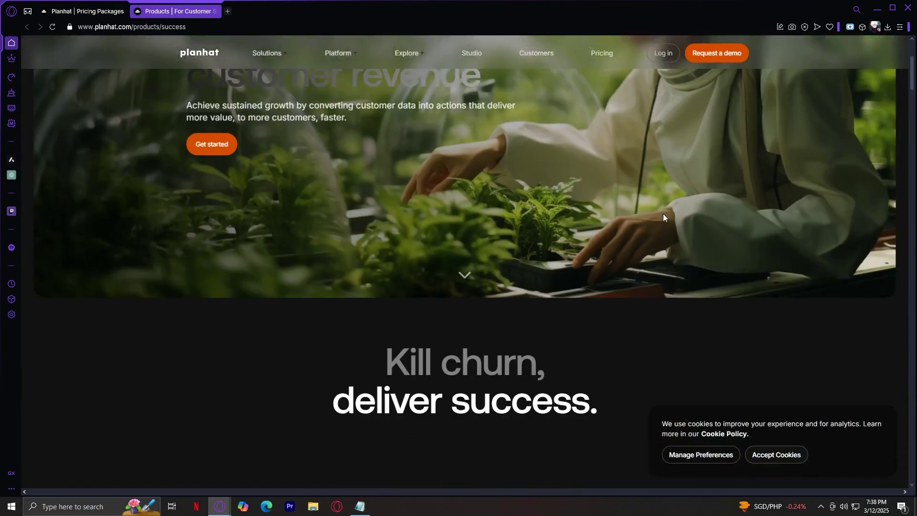
scroll(587, 183, down, 5)
scroll(587, 183, up, 3)
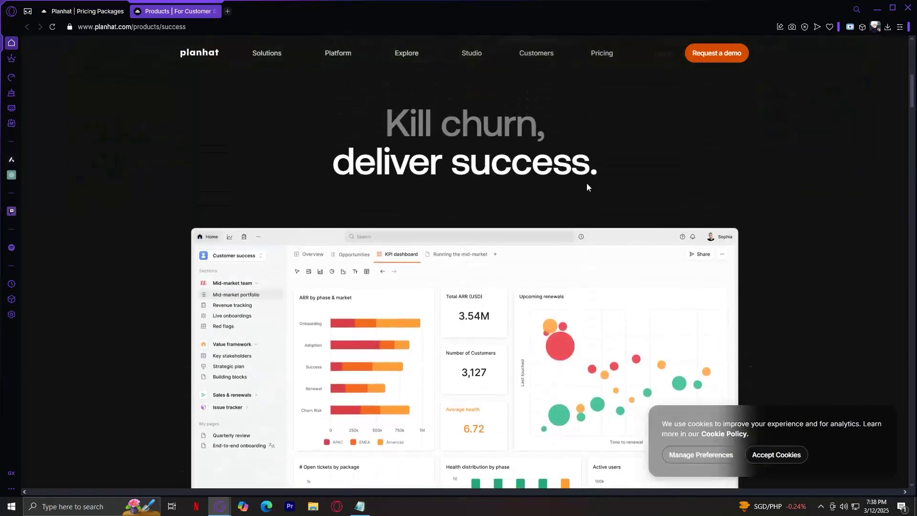
scroll(587, 183, down, 1)
scroll(409, 134, up, 2)
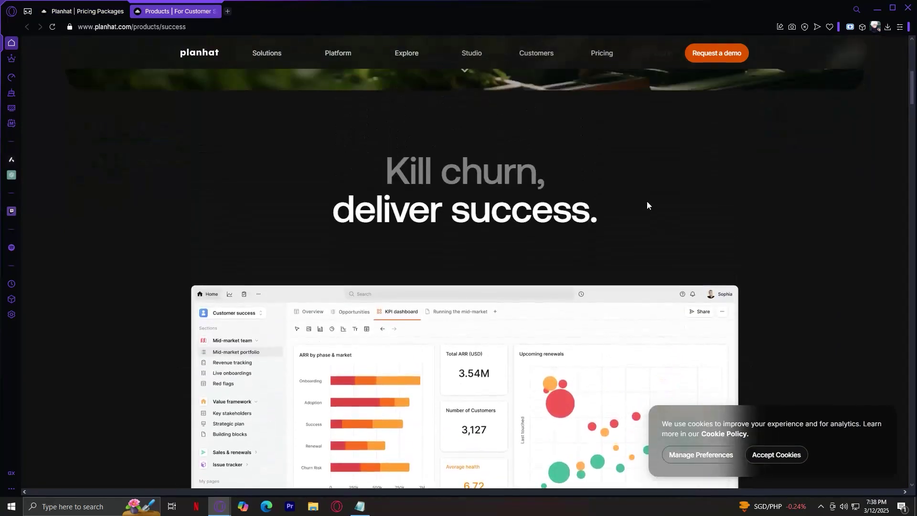
scroll(414, 236, down, 5)
scroll(419, 234, down, 3)
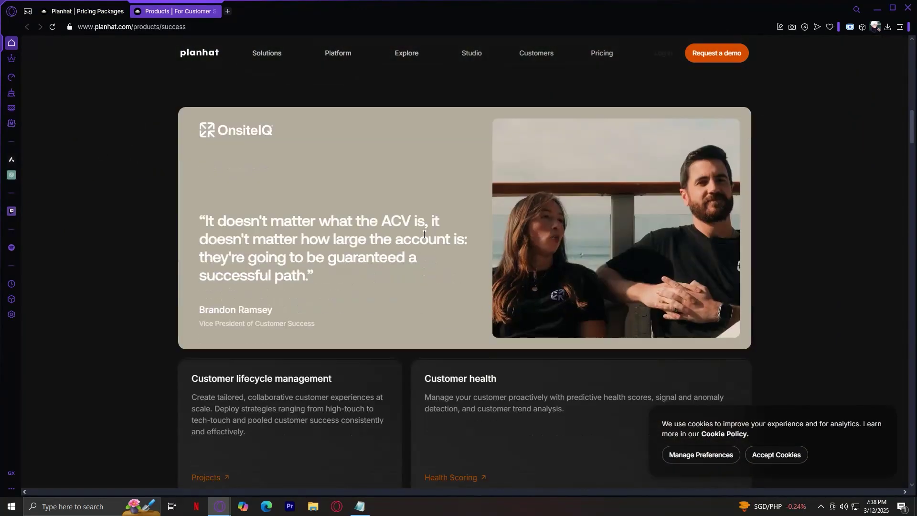
scroll(422, 234, down, 2)
scroll(427, 233, down, 2)
scroll(428, 236, down, 2)
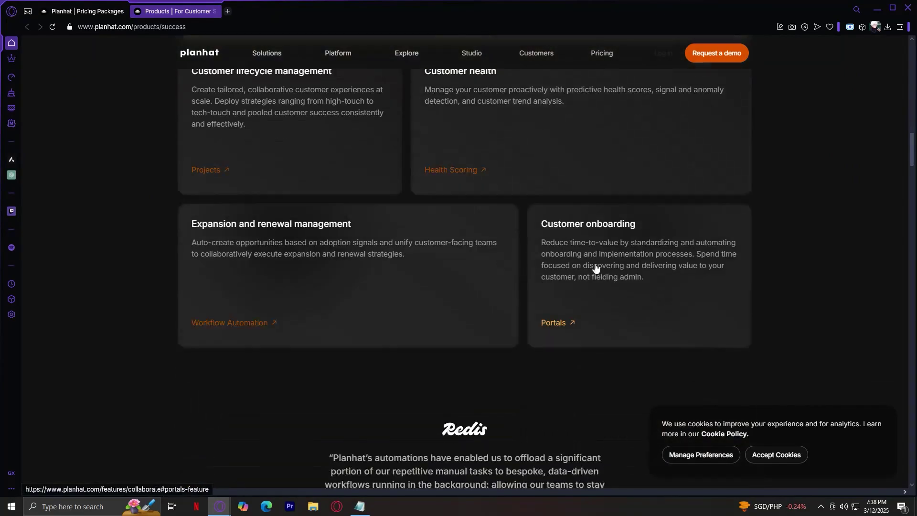
scroll(595, 266, down, 3)
scroll(595, 267, down, 2)
scroll(594, 268, up, 2)
scroll(595, 267, up, 3)
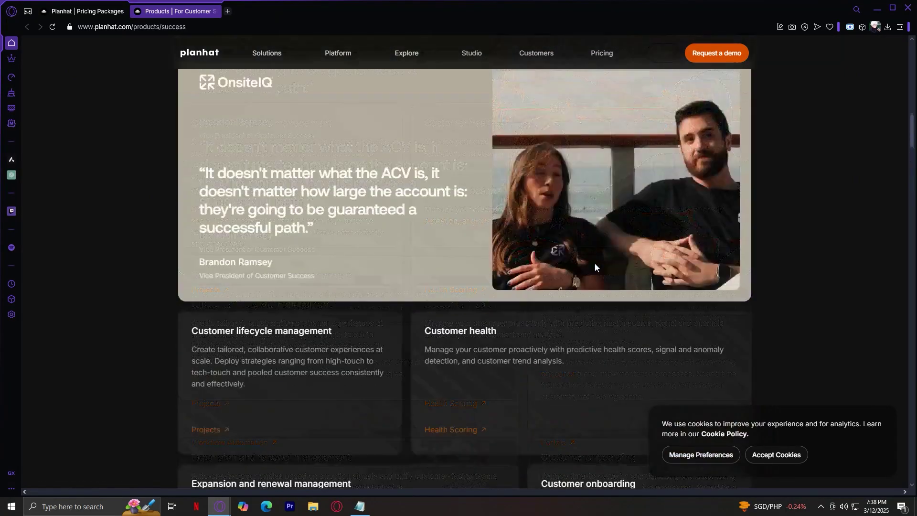
scroll(595, 268, up, 5)
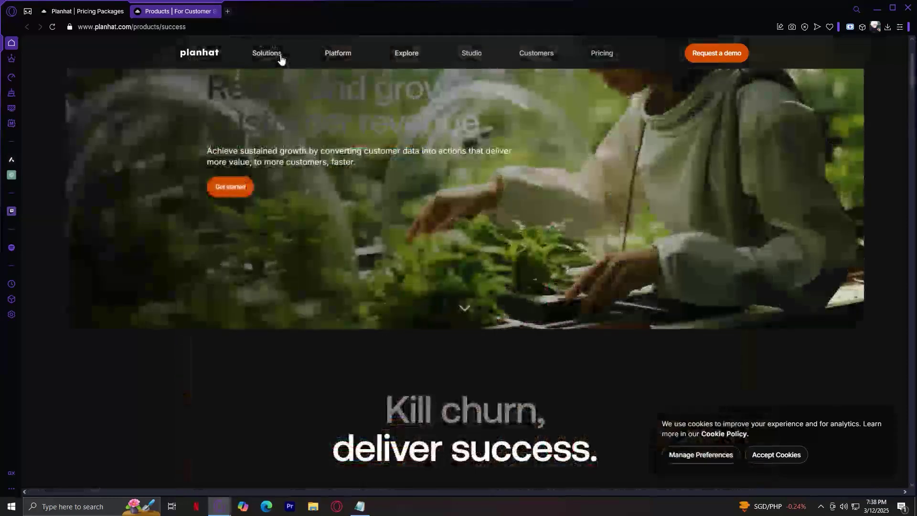
mouse_move(266, 54)
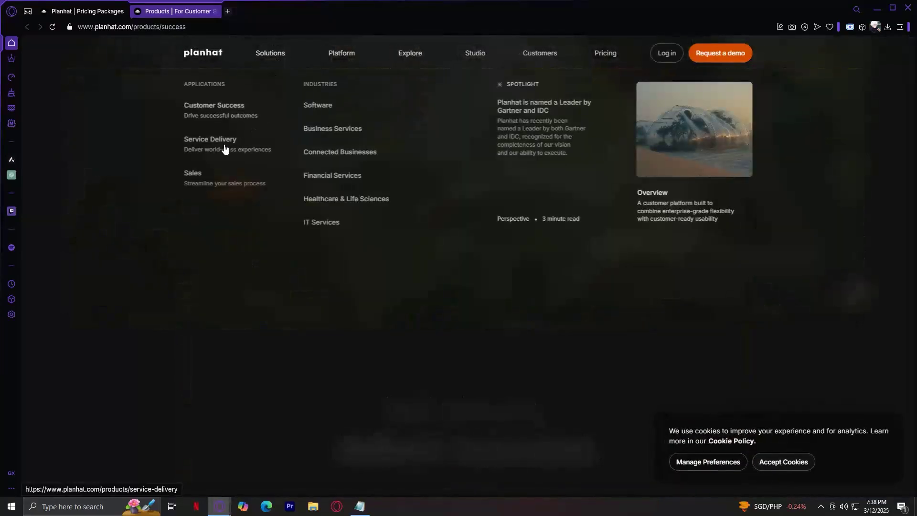
Step: Visit the Service Delivery product page, then the Sales CRM page
click(220, 140)
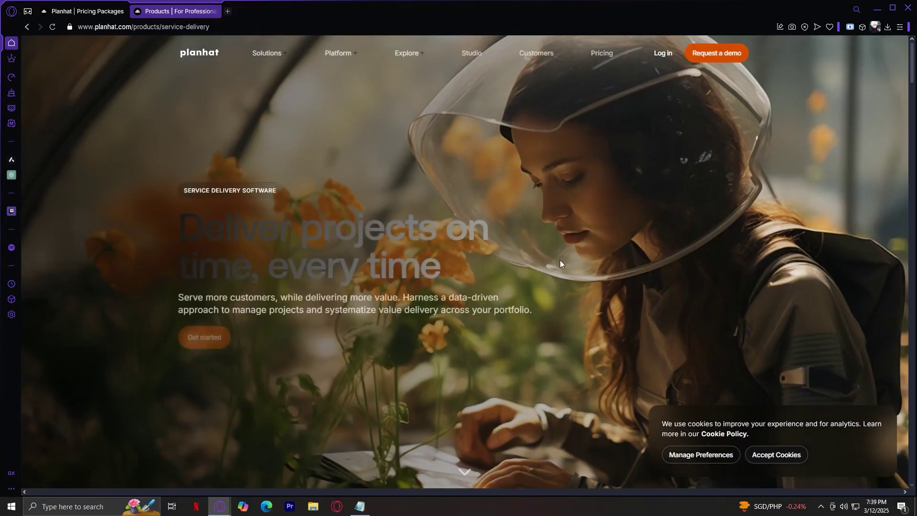
scroll(559, 261, down, 2)
scroll(560, 260, down, 3)
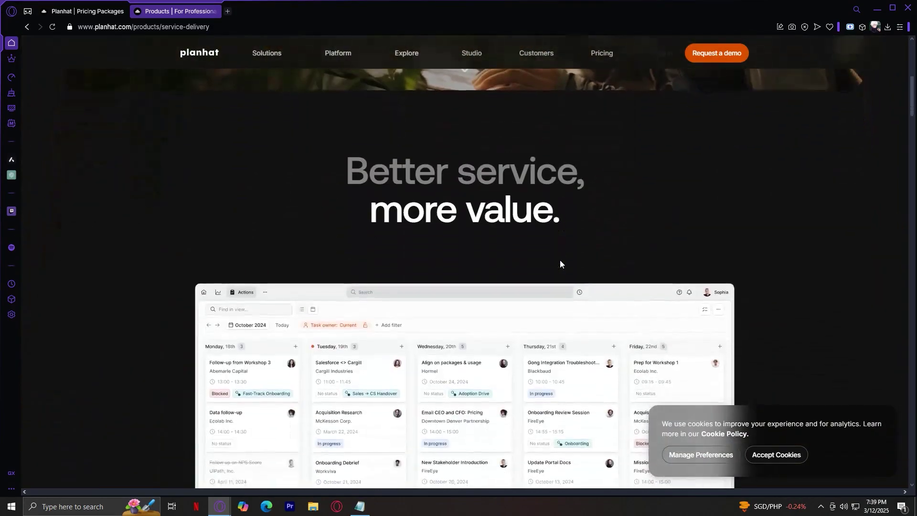
scroll(560, 260, down, 1)
scroll(561, 264, down, 5)
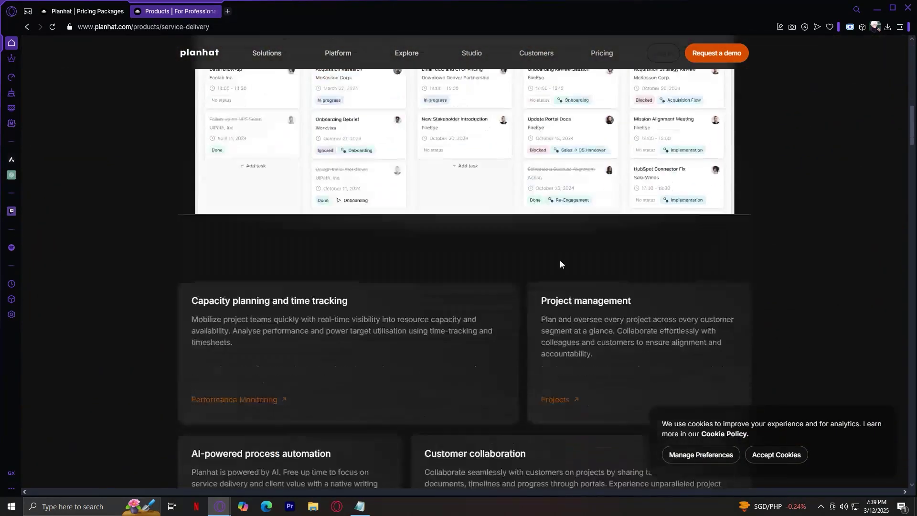
scroll(561, 265, down, 1)
scroll(561, 264, down, 5)
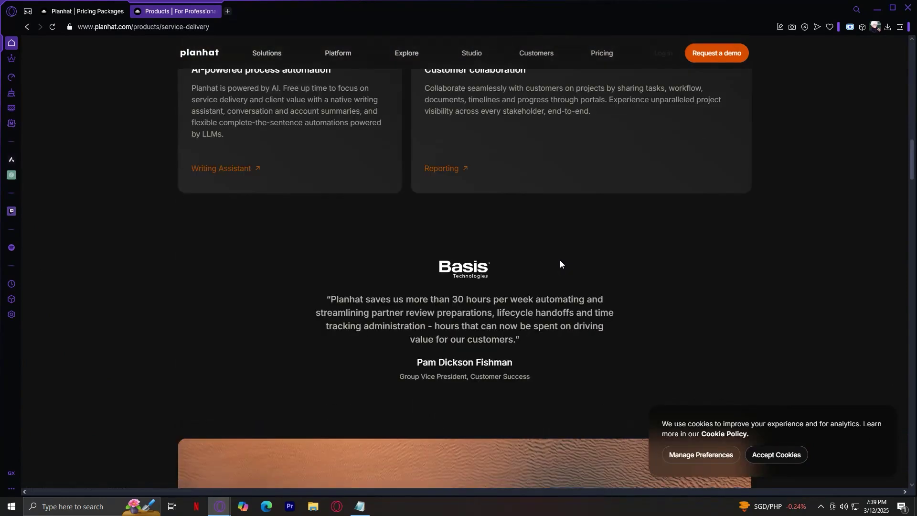
scroll(561, 263, down, 2)
scroll(561, 264, down, 1)
scroll(561, 264, down, 1)
scroll(560, 264, down, 2)
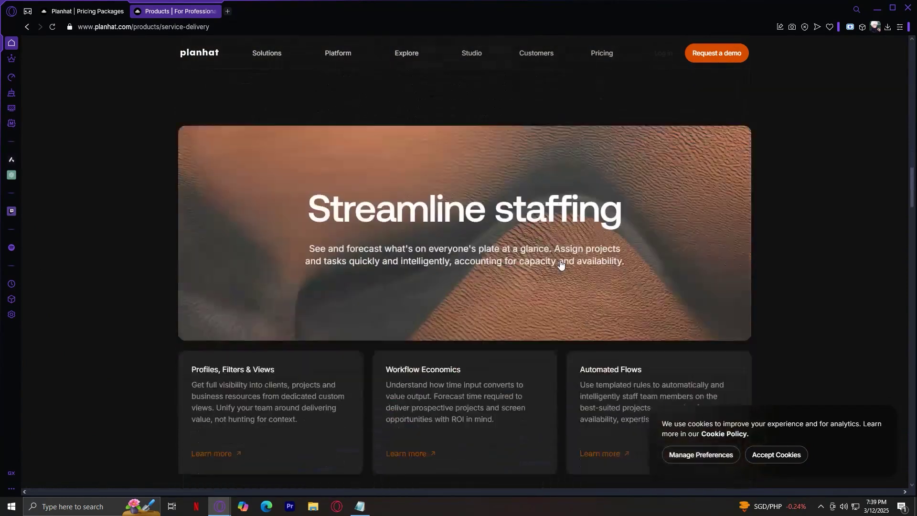
mouse_move(270, 53)
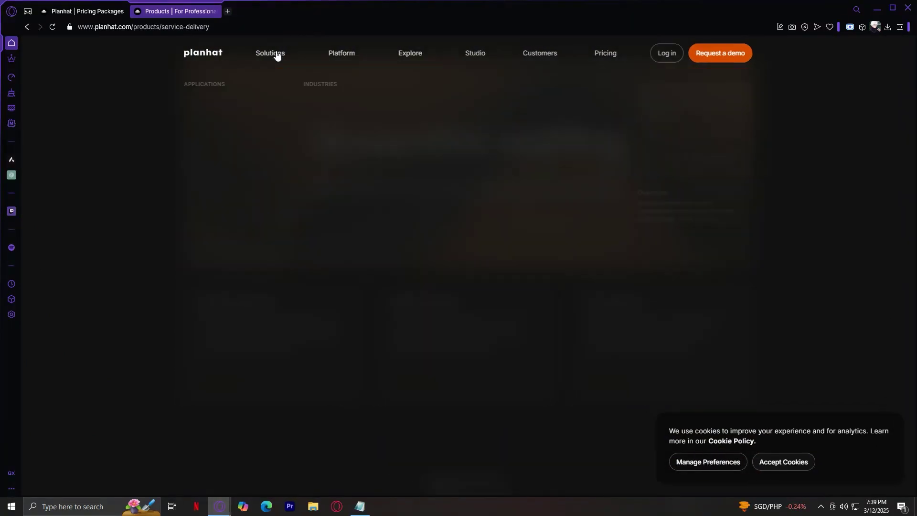
click(196, 176)
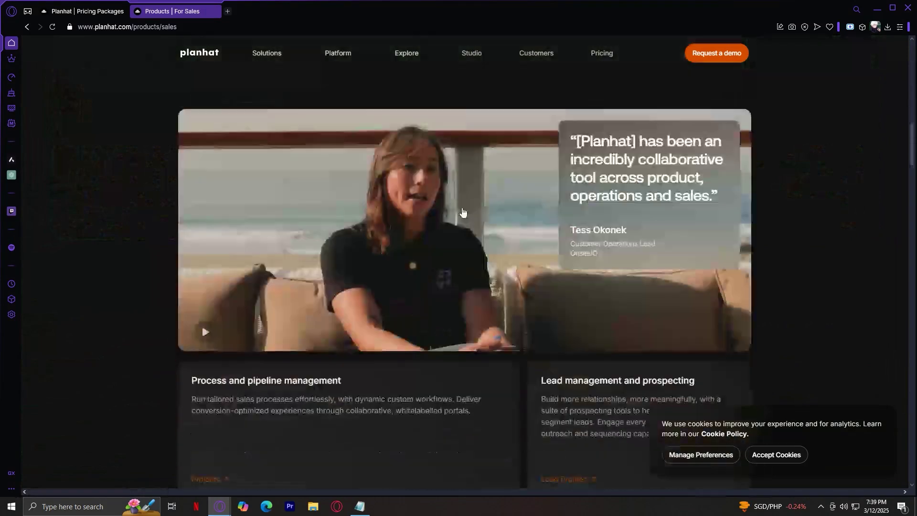
scroll(463, 213, down, 2)
scroll(463, 212, down, 3)
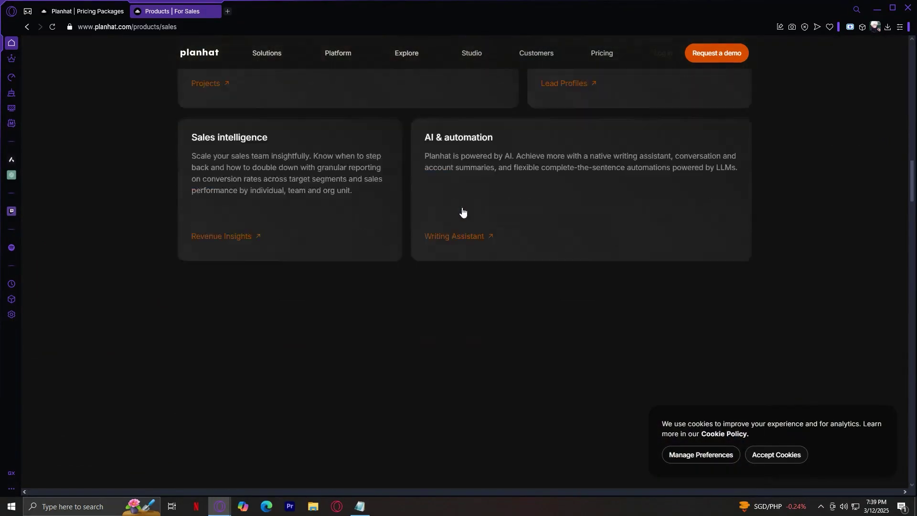
scroll(463, 209, down, 4)
scroll(466, 209, up, 2)
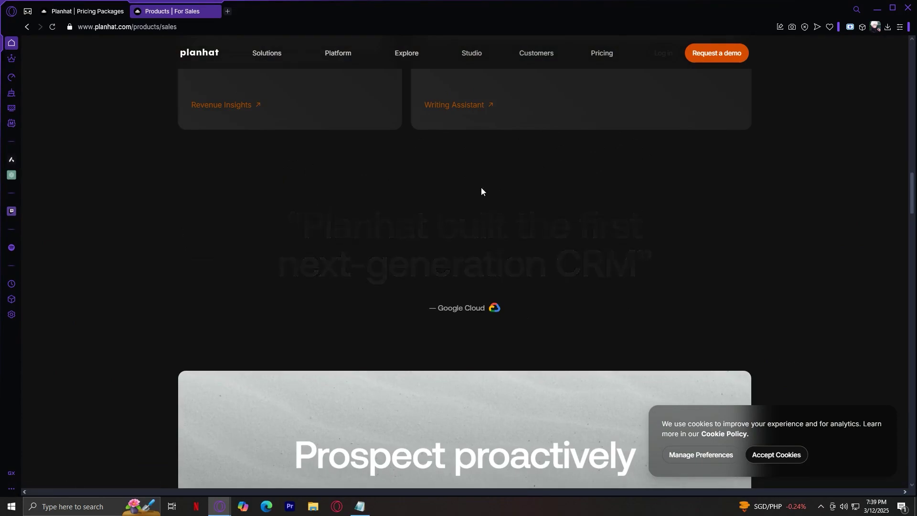
scroll(559, 206, up, 5)
scroll(559, 209, up, 5)
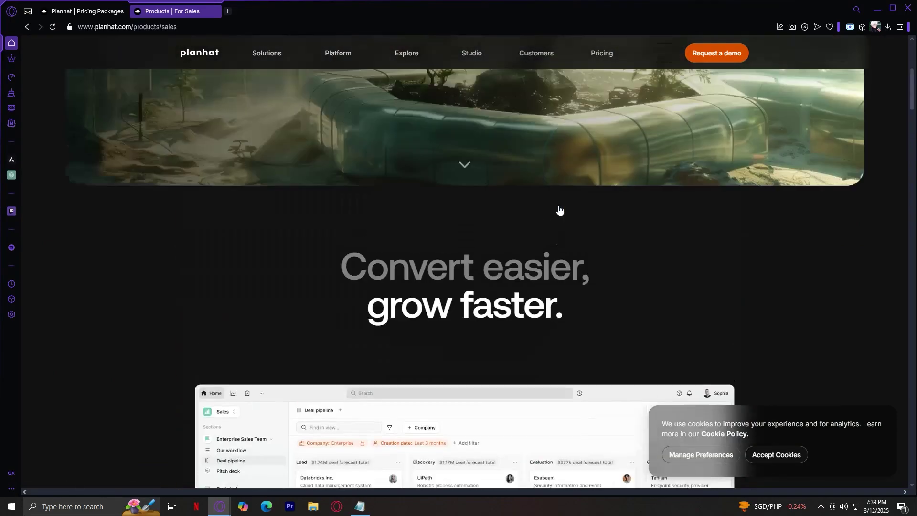
scroll(431, 157, up, 3)
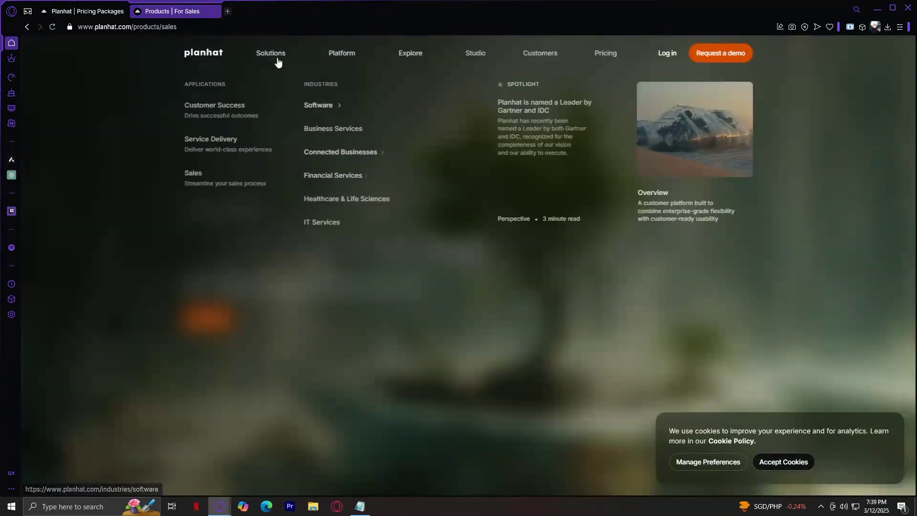
Step: Open Solutions > Industries > Software and dismiss the right-click context menu
click(273, 57)
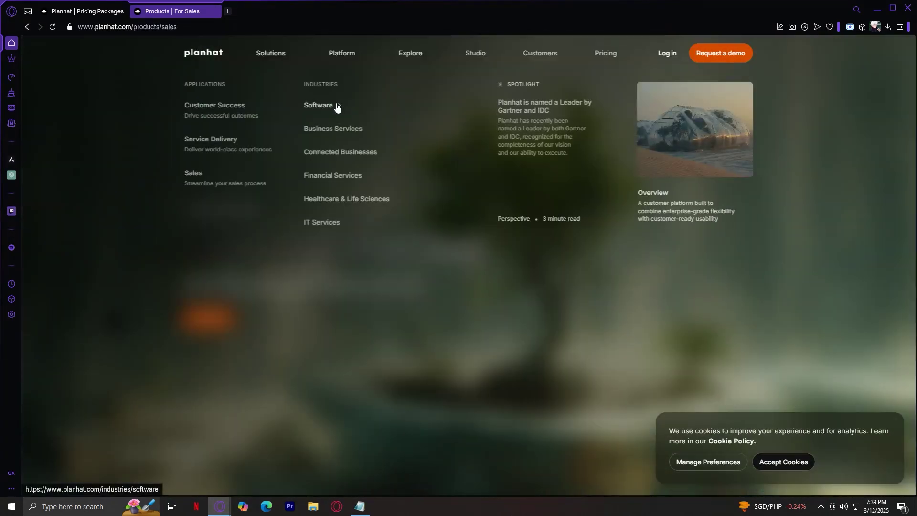
mouse_move(268, 53)
click(337, 106)
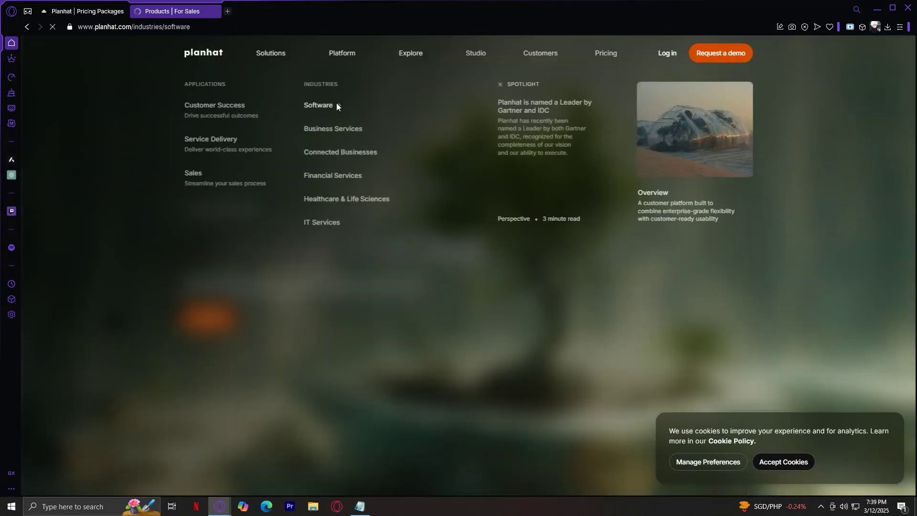
scroll(395, 156, down, 2)
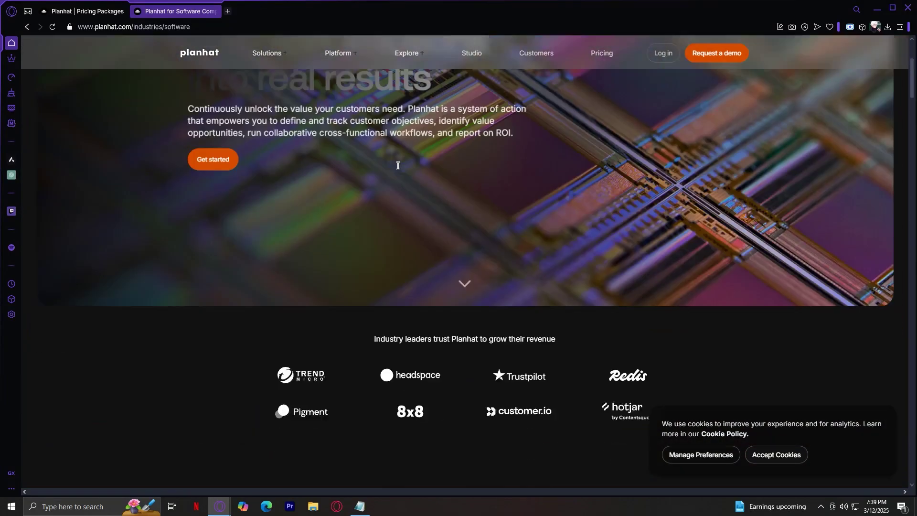
scroll(397, 166, down, 3)
scroll(397, 165, down, 3)
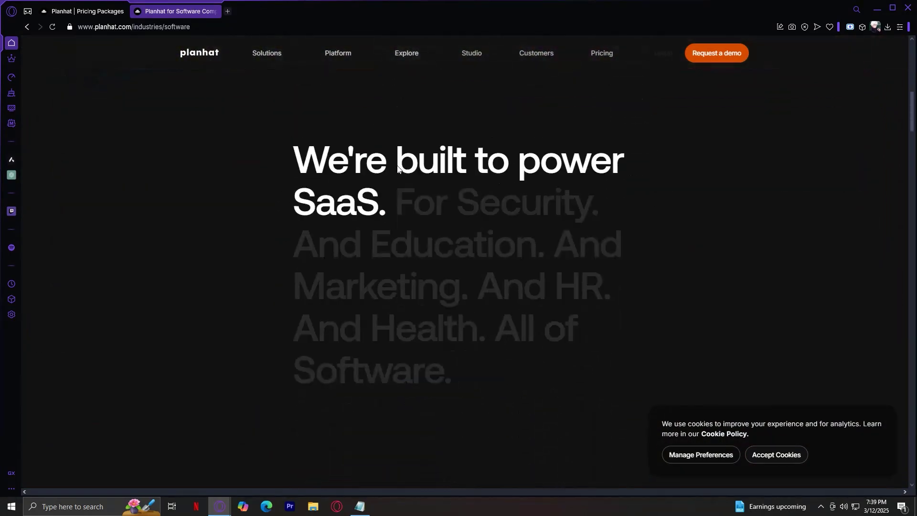
right_click(517, 316)
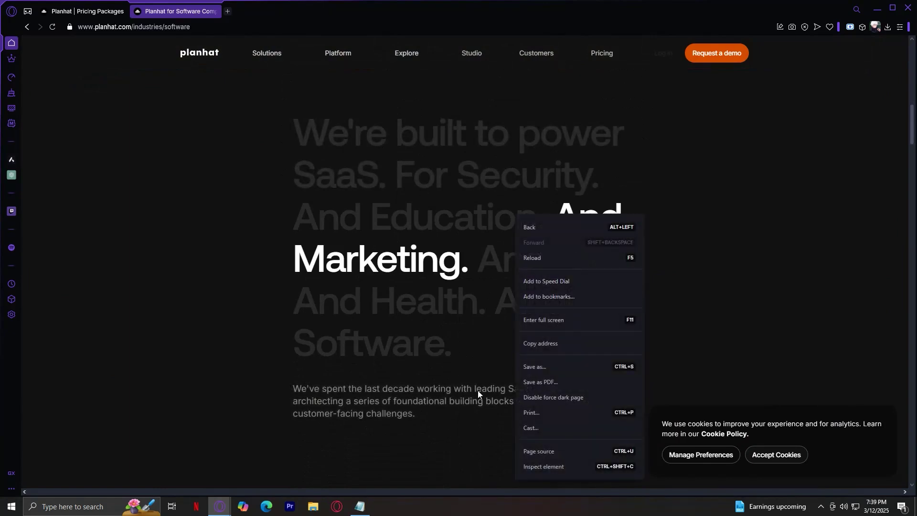
click(185, 207)
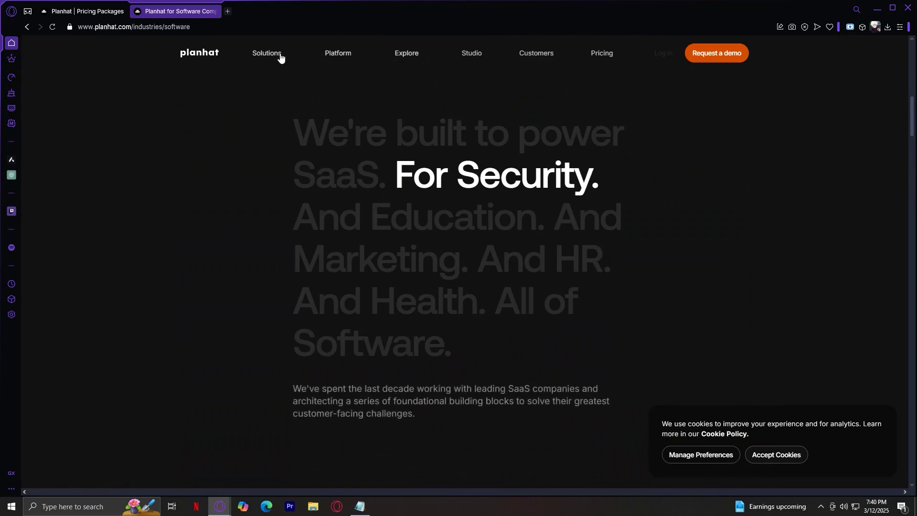
Step: Browse the Business Services industry page, then open Connected Businesses
click(335, 134)
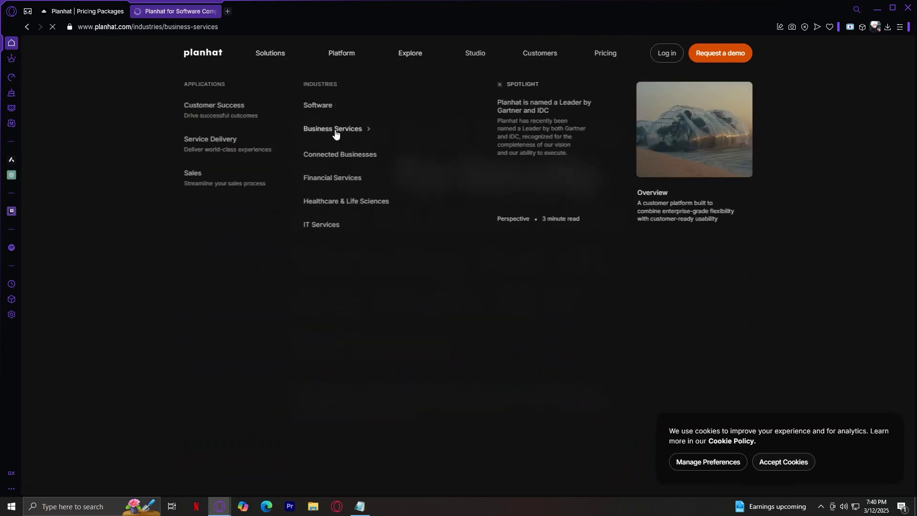
scroll(530, 251, down, 2)
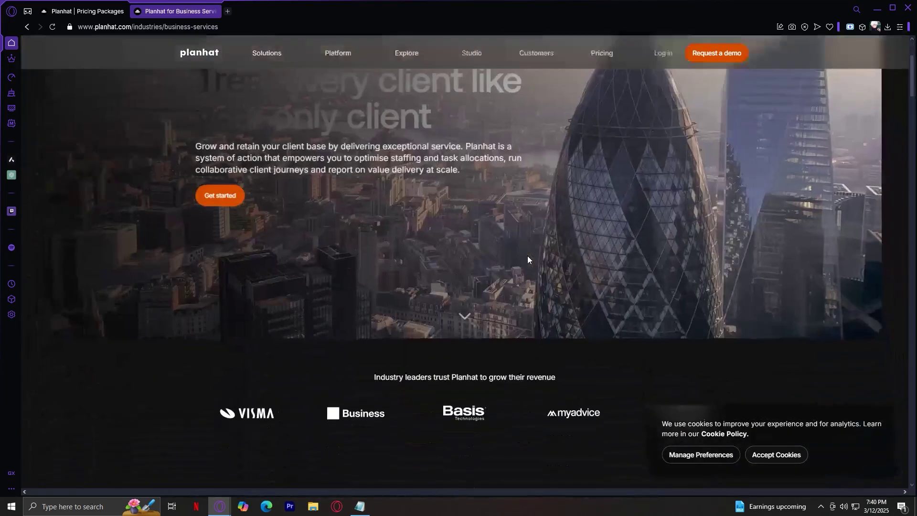
scroll(527, 256, down, 3)
scroll(527, 261, down, 2)
scroll(520, 268, down, 1)
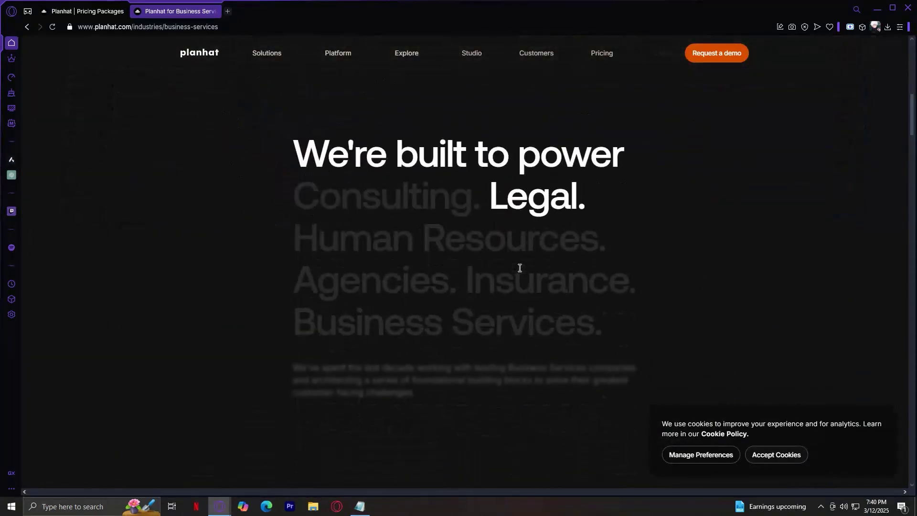
scroll(520, 268, down, 3)
scroll(519, 268, down, 3)
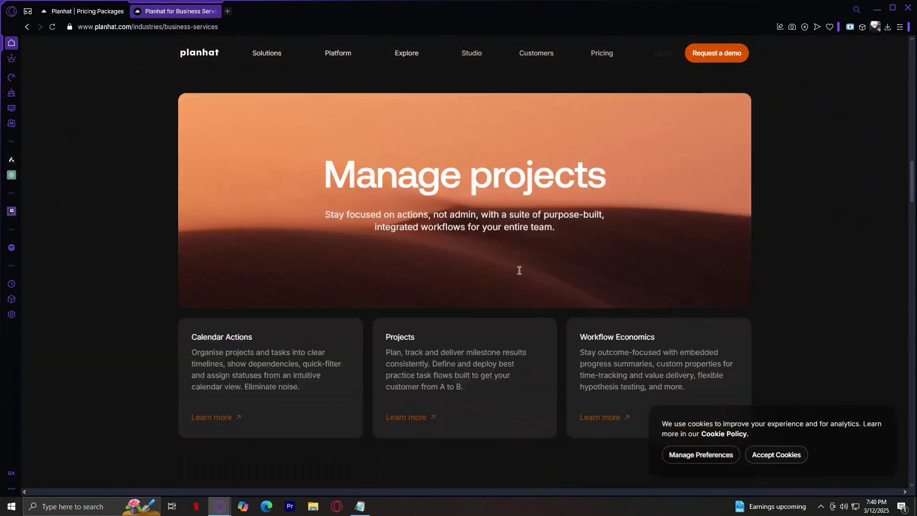
scroll(518, 276, down, 2)
scroll(519, 280, down, 3)
scroll(517, 273, down, 1)
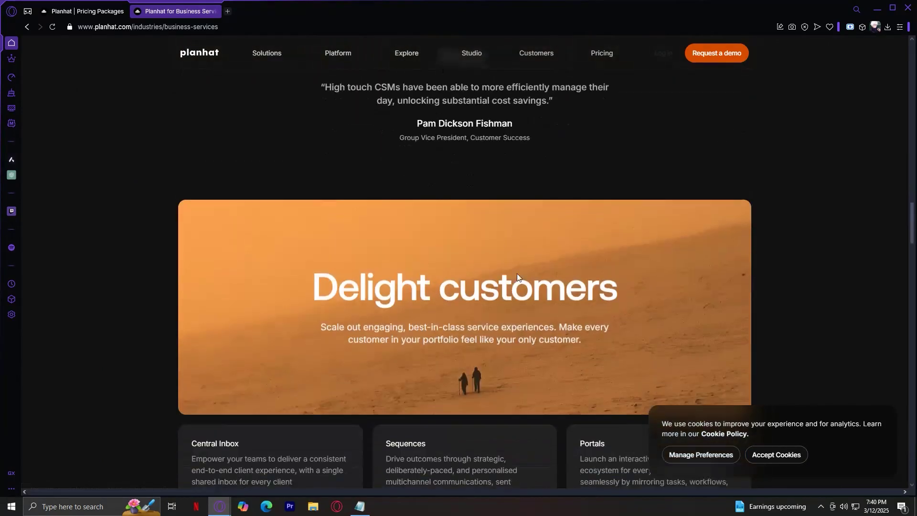
mouse_move(270, 53)
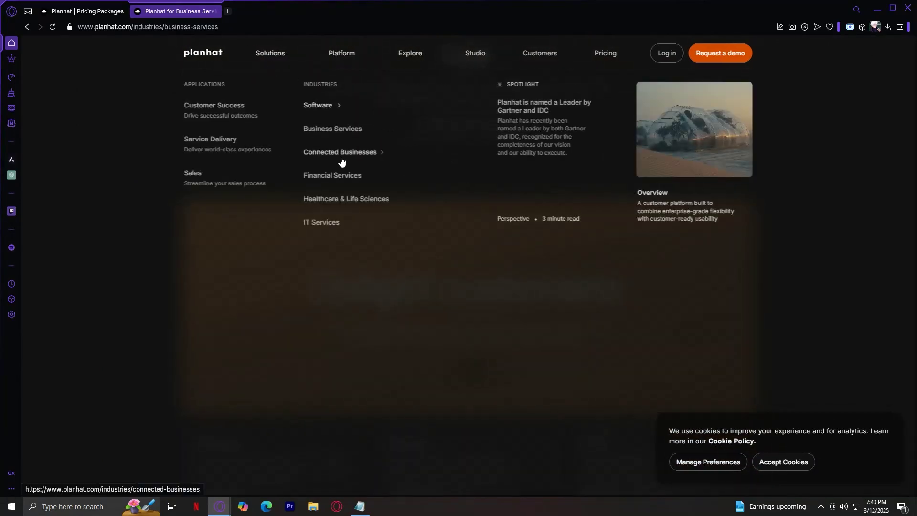
click(342, 160)
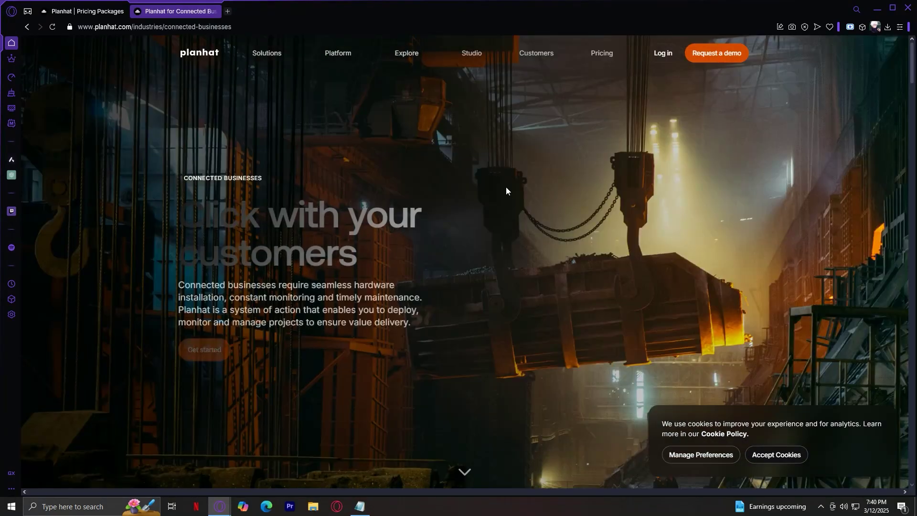
scroll(506, 189, down, 2)
scroll(506, 187, down, 1)
scroll(525, 174, down, 2)
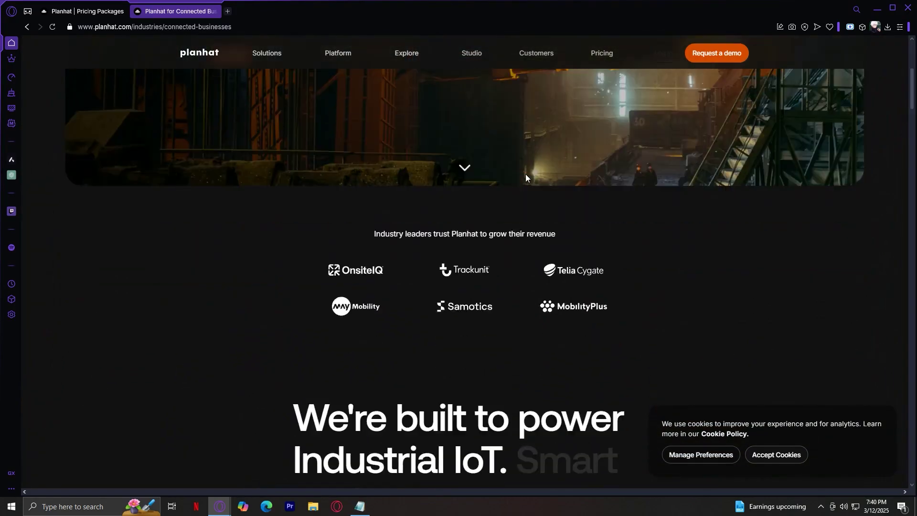
scroll(526, 174, down, 2)
scroll(525, 175, down, 1)
scroll(525, 174, down, 1)
scroll(525, 174, down, 1)
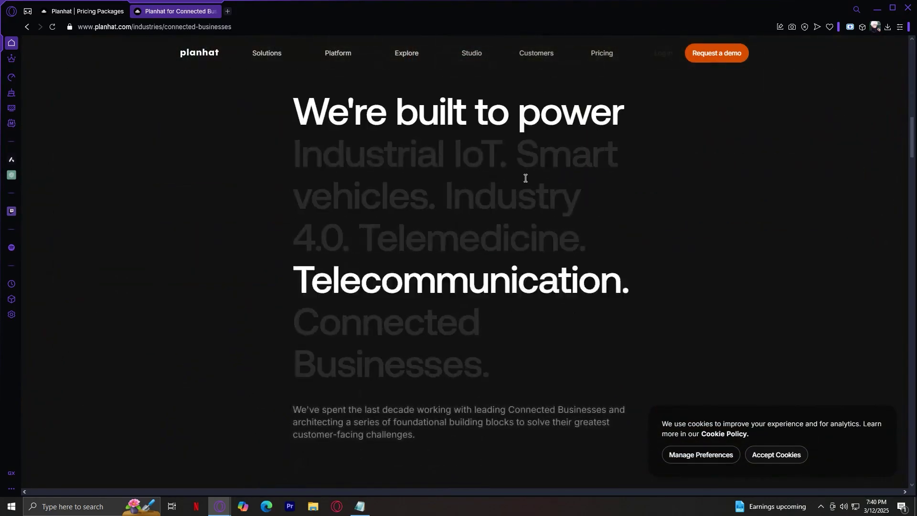
scroll(525, 174, down, 2)
scroll(525, 175, down, 3)
mouse_move(270, 53)
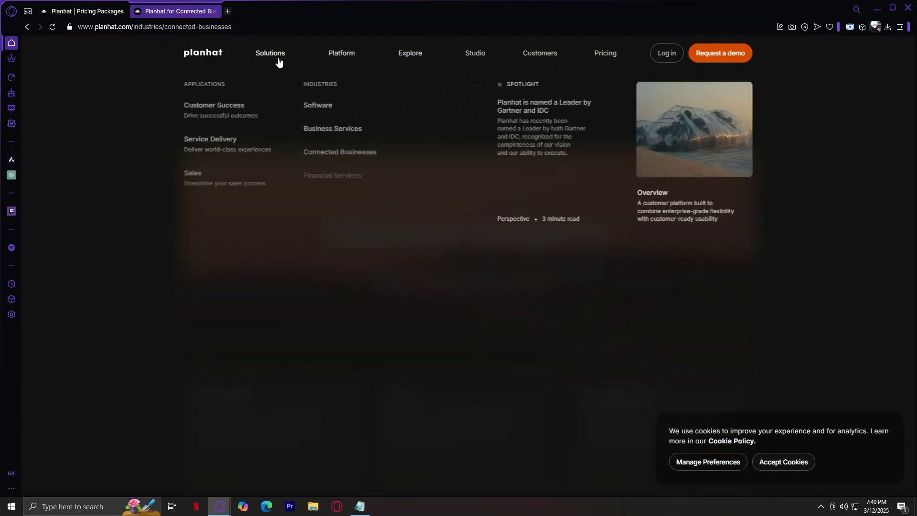
Step: Move on to the Financial Services industry page from the Solutions menu
click(349, 184)
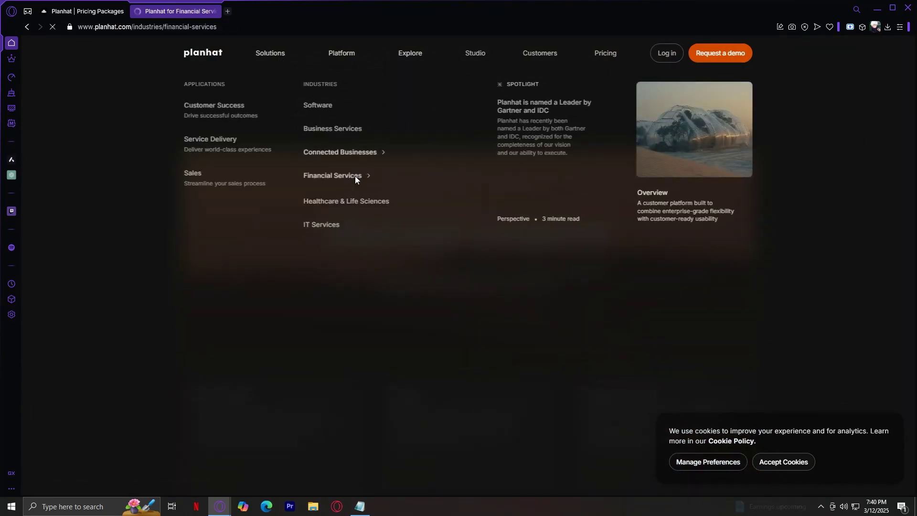
scroll(616, 291, down, 3)
scroll(616, 292, down, 2)
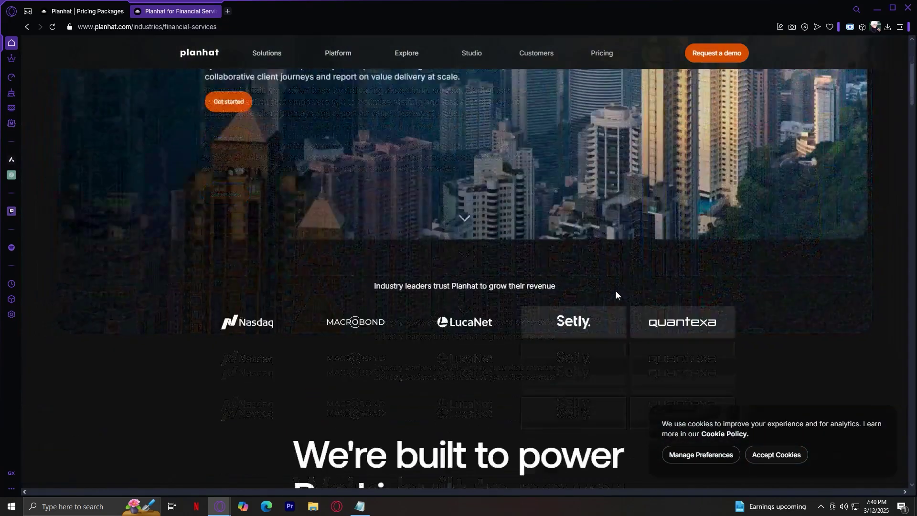
scroll(616, 294, down, 2)
scroll(616, 294, down, 2)
scroll(616, 294, down, 2)
scroll(616, 294, down, 2)
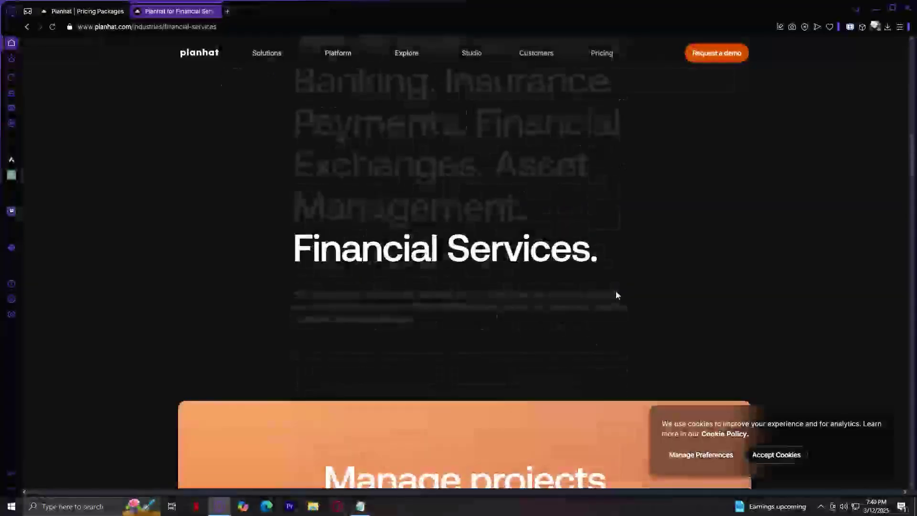
scroll(616, 295, down, 3)
scroll(617, 294, down, 3)
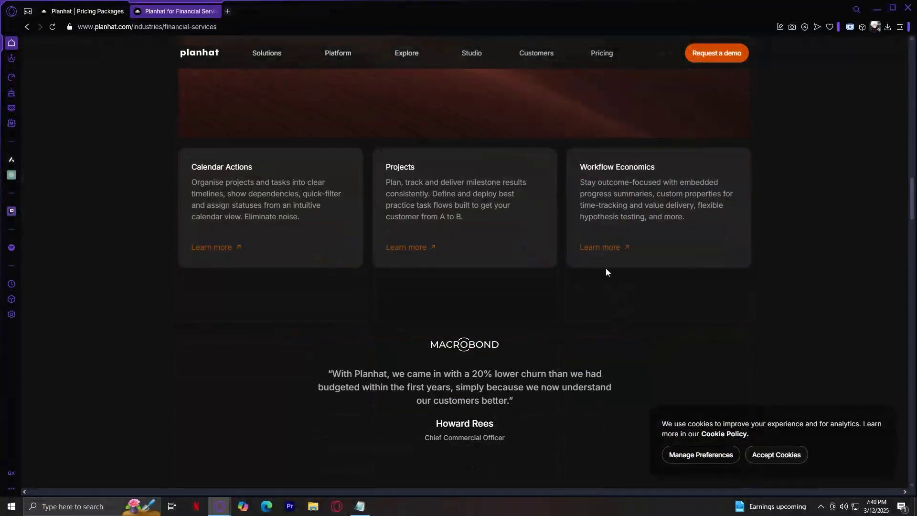
mouse_move(266, 53)
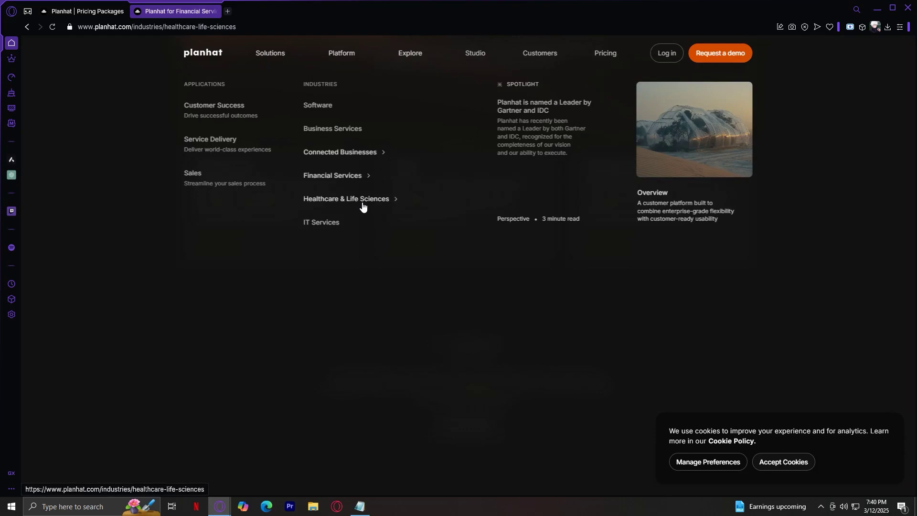
scroll(431, 215, down, 5)
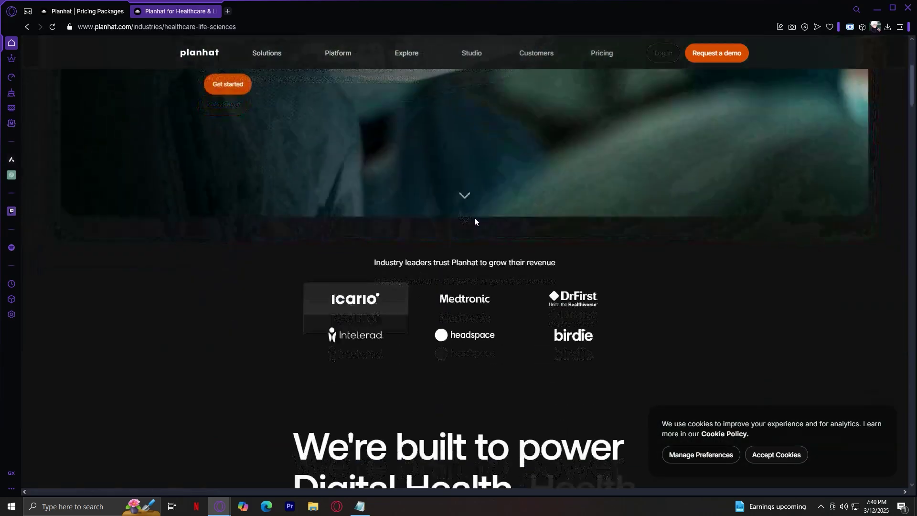
scroll(474, 217, down, 2)
scroll(475, 217, down, 2)
scroll(475, 217, down, 1)
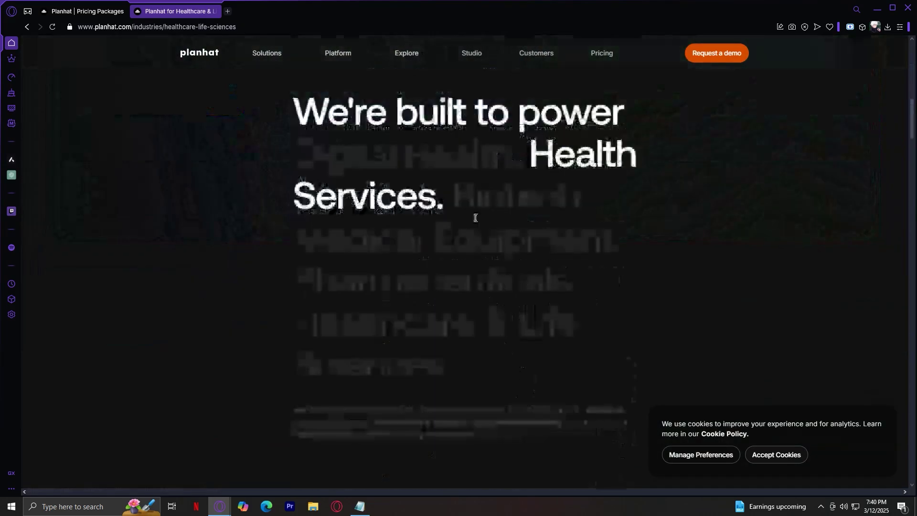
scroll(475, 218, down, 2)
scroll(475, 217, down, 2)
scroll(475, 217, down, 2)
scroll(474, 222, down, 3)
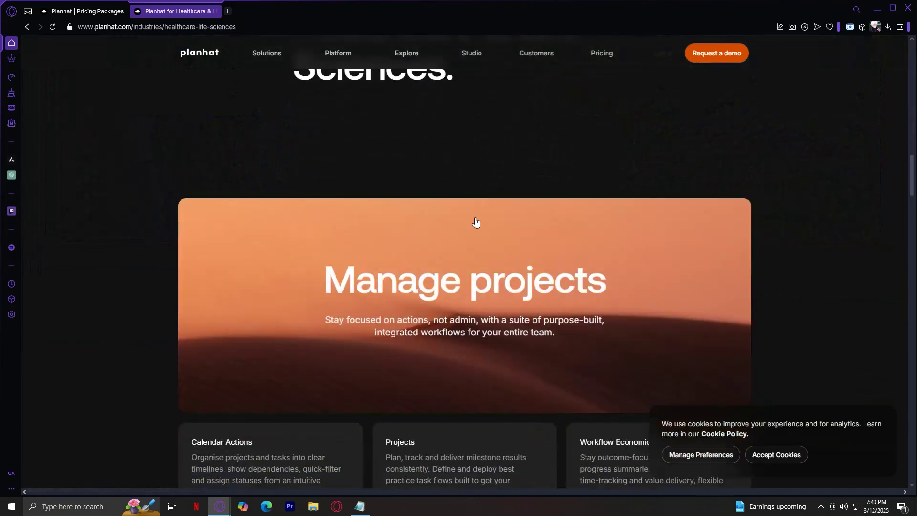
scroll(476, 222, down, 2)
scroll(475, 222, down, 3)
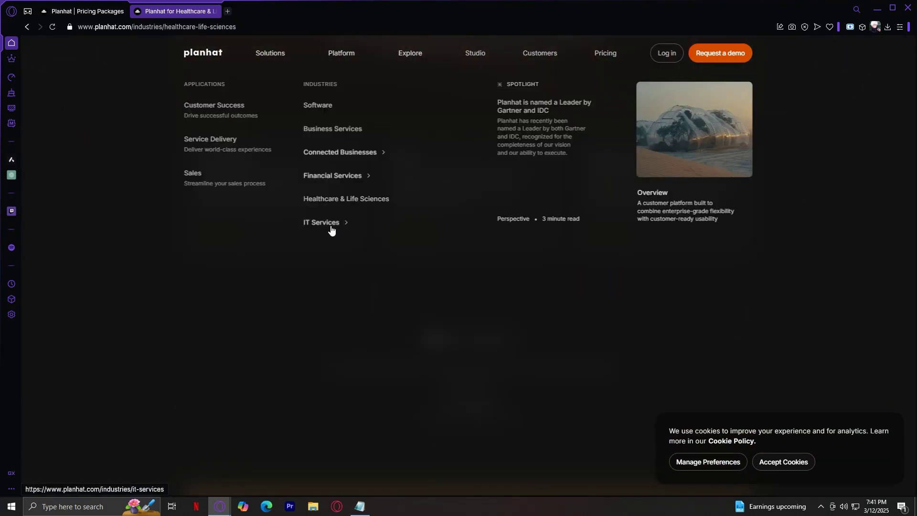
Step: Open Solutions > IT Services to load its industry page
click(330, 224)
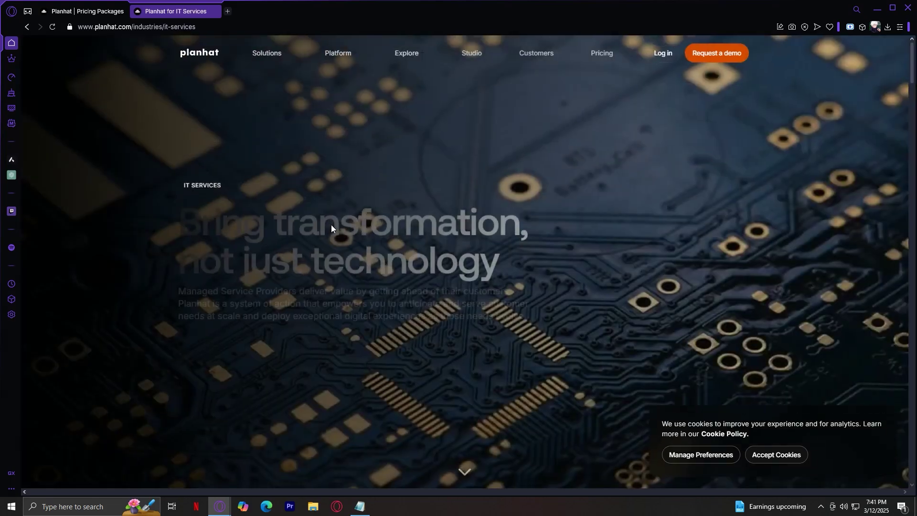
scroll(441, 234, down, 2)
scroll(441, 234, down, 2)
scroll(441, 235, down, 2)
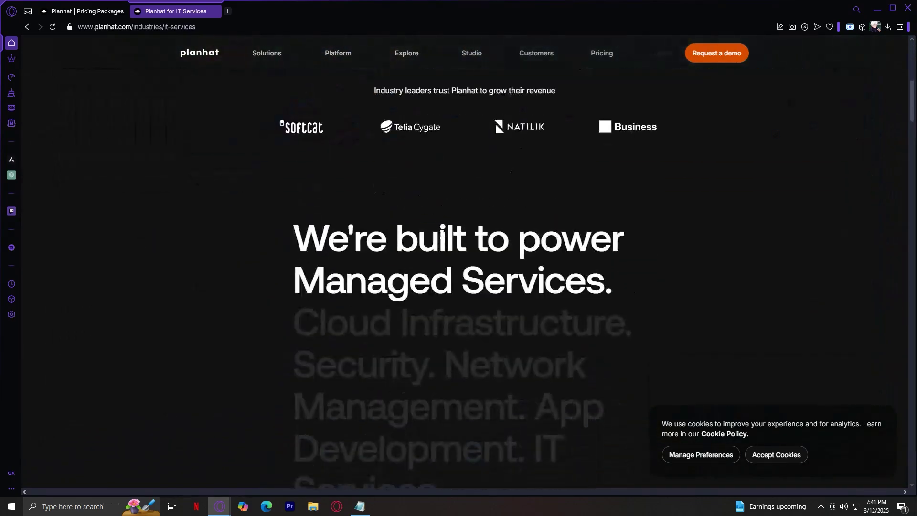
scroll(440, 234, down, 2)
scroll(441, 235, down, 1)
scroll(443, 235, down, 2)
scroll(443, 234, down, 3)
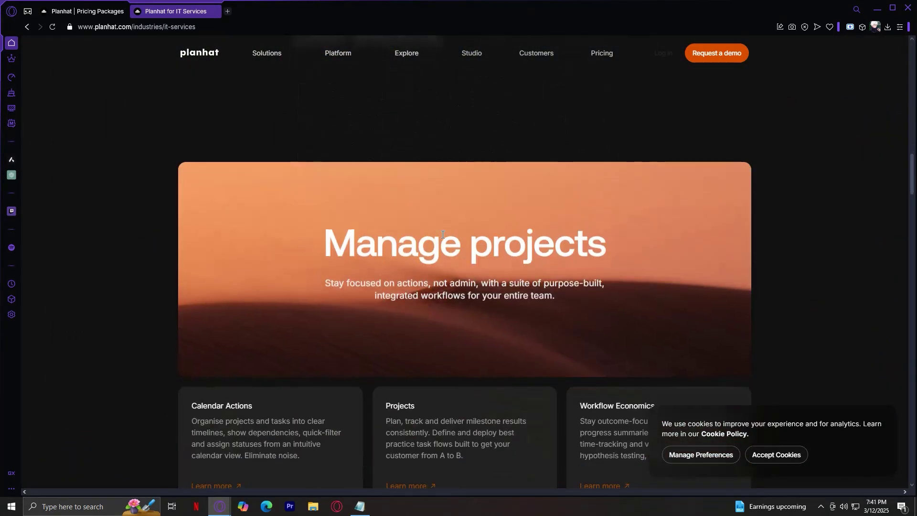
scroll(443, 237, down, 1)
scroll(443, 242, down, 2)
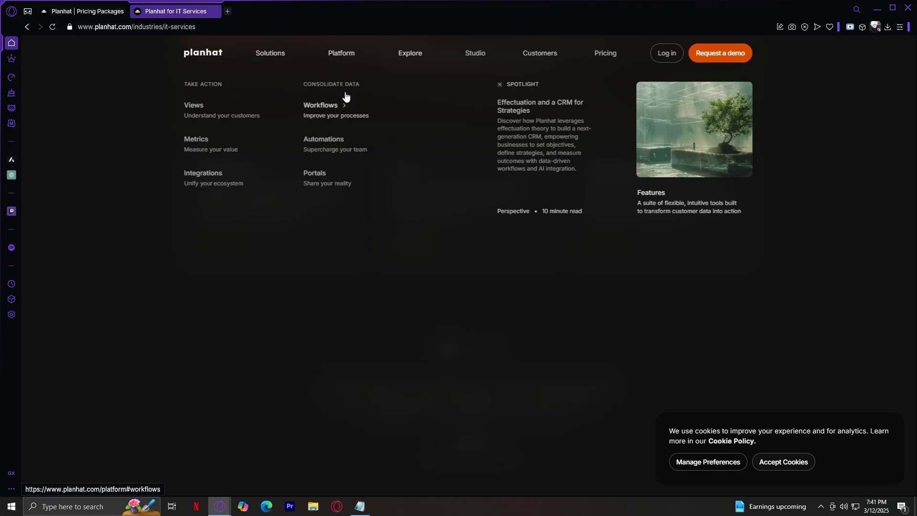
Step: Browse the Platform page's Views section, then jump to Metrics
click(193, 106)
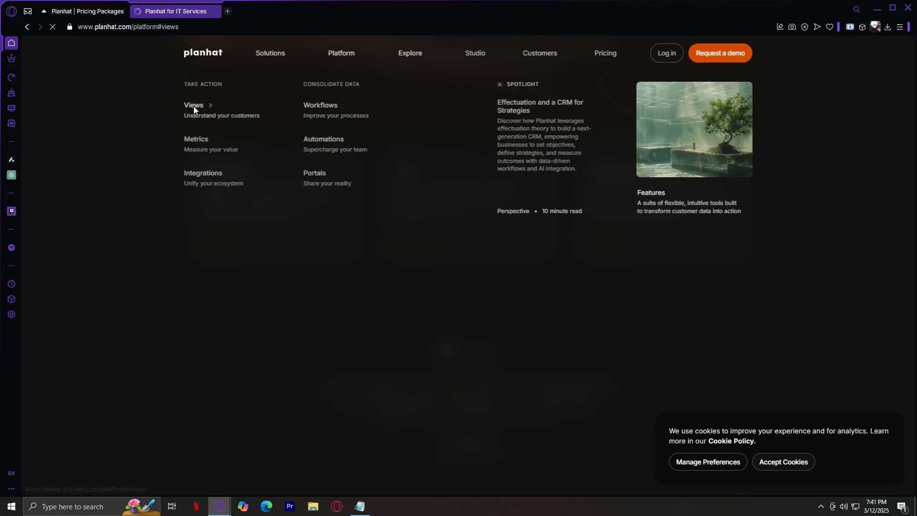
scroll(337, 181, down, 3)
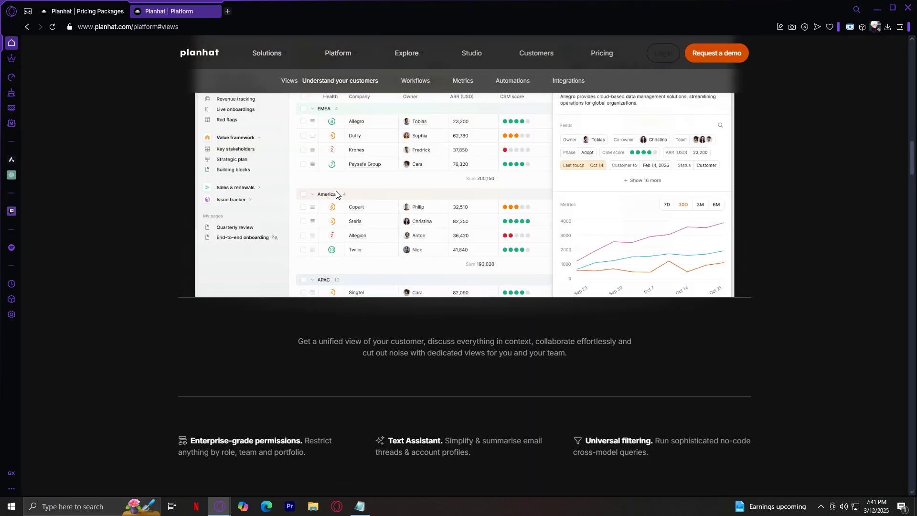
scroll(323, 217, down, 1)
scroll(323, 218, down, 3)
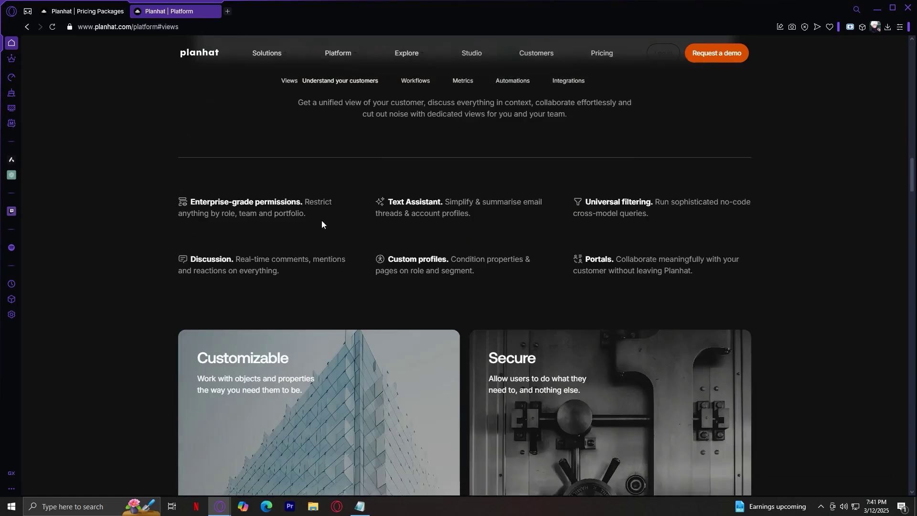
scroll(322, 223, down, 2)
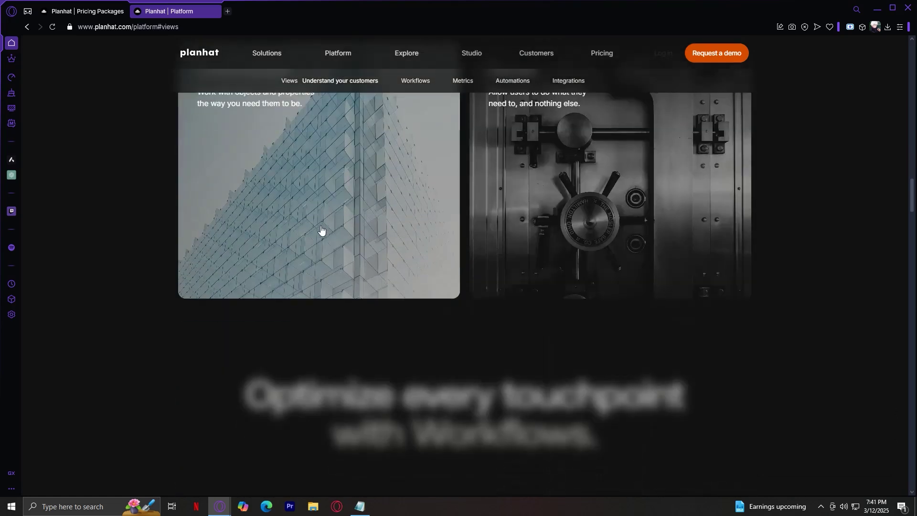
scroll(319, 232, down, 1)
scroll(260, 56, up, 5)
scroll(297, 53, up, 3)
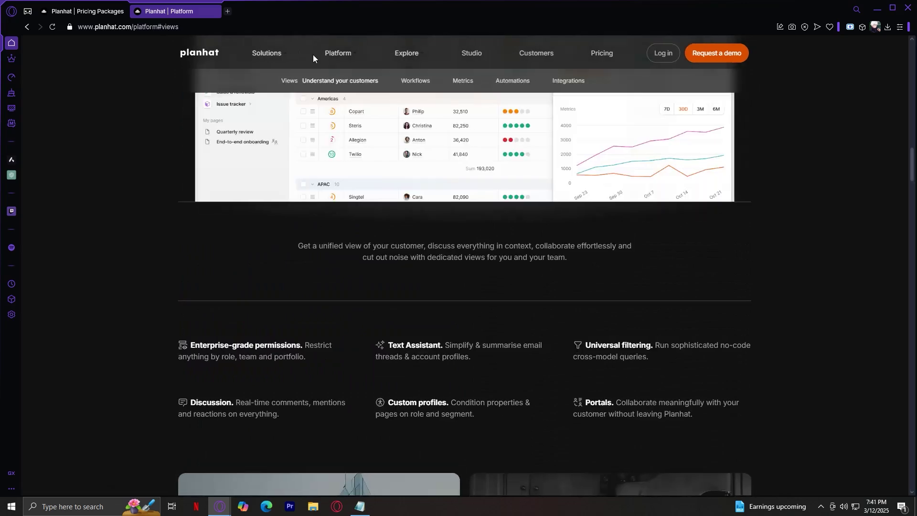
mouse_move(338, 54)
click(205, 144)
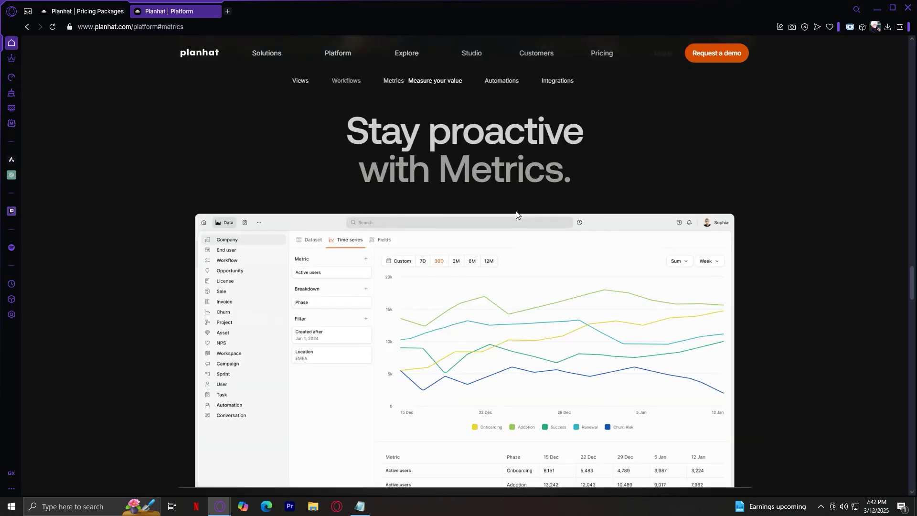
scroll(517, 215, down, 3)
scroll(517, 215, down, 2)
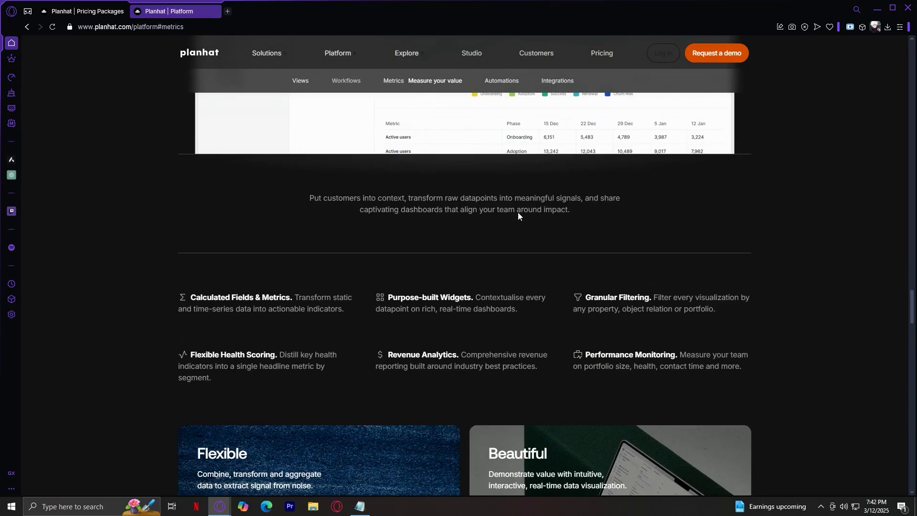
scroll(517, 217, down, 2)
scroll(517, 217, down, 3)
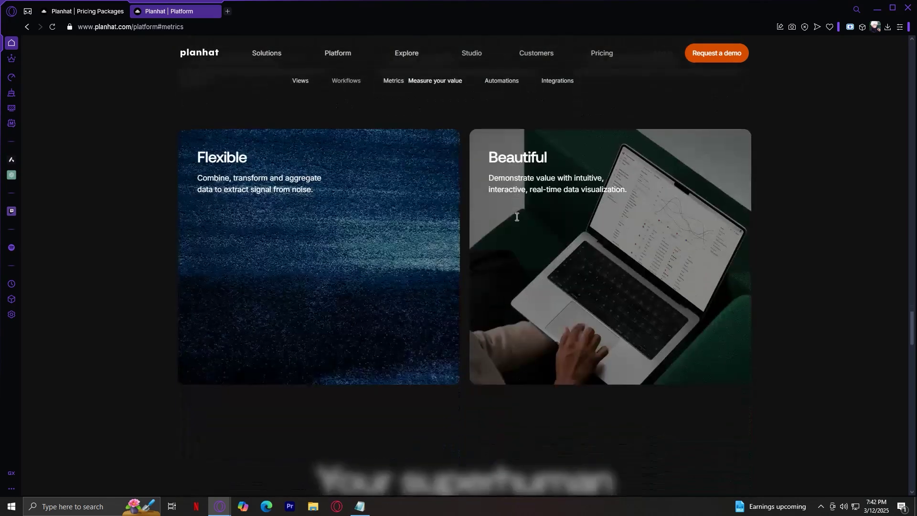
scroll(516, 218, up, 2)
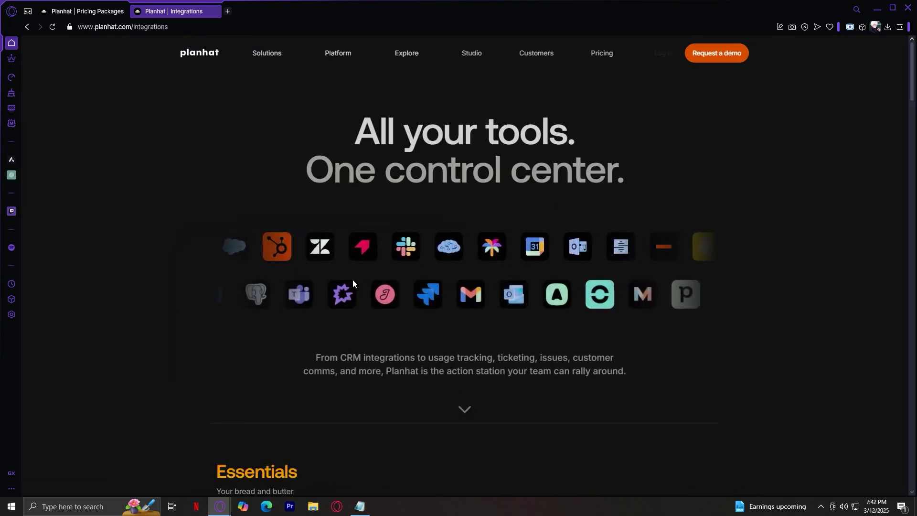
scroll(354, 283, down, 3)
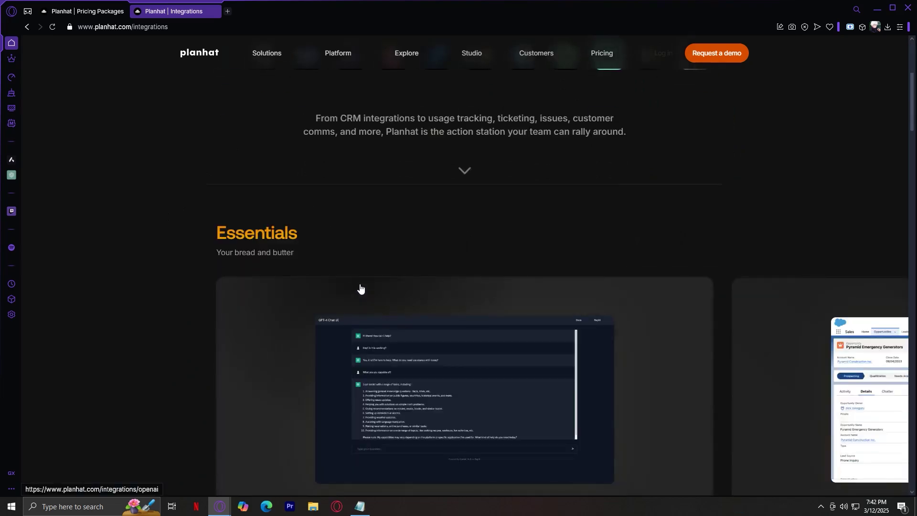
scroll(360, 294, down, 3)
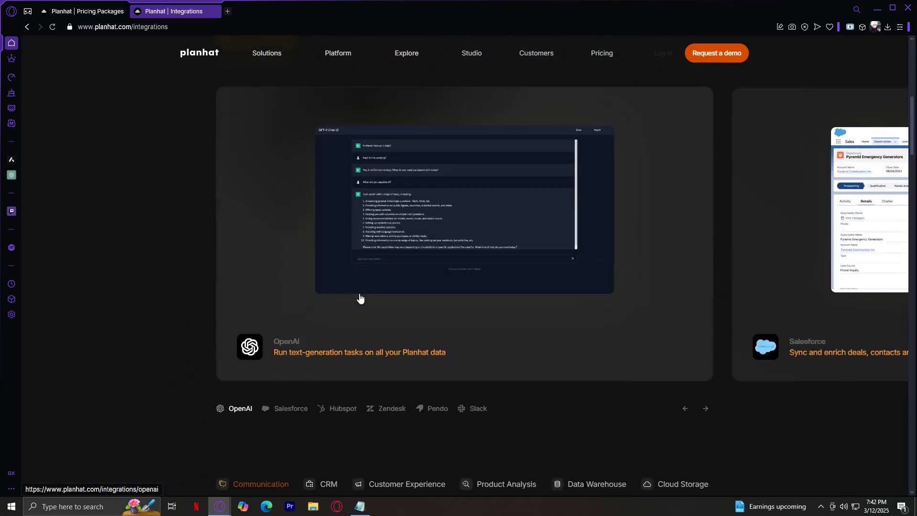
scroll(360, 298, down, 3)
scroll(360, 298, down, 2)
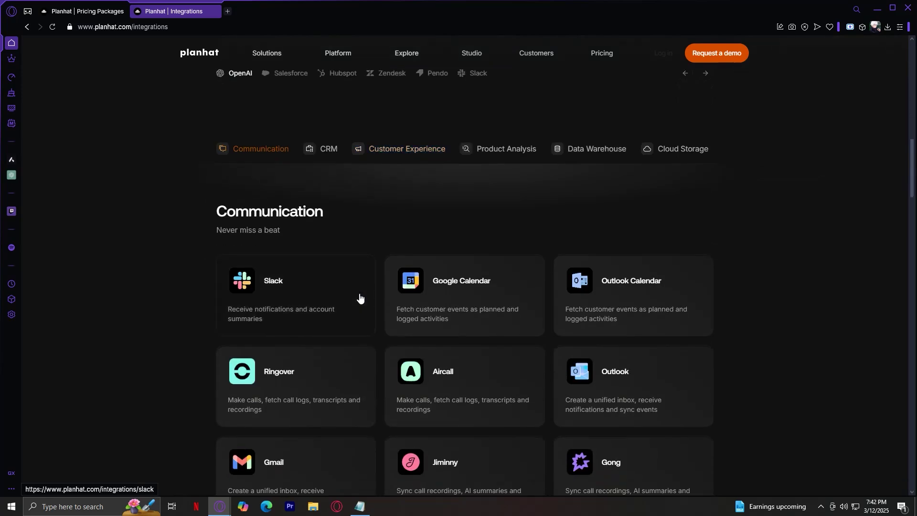
scroll(355, 301, down, 2)
scroll(352, 303, up, 2)
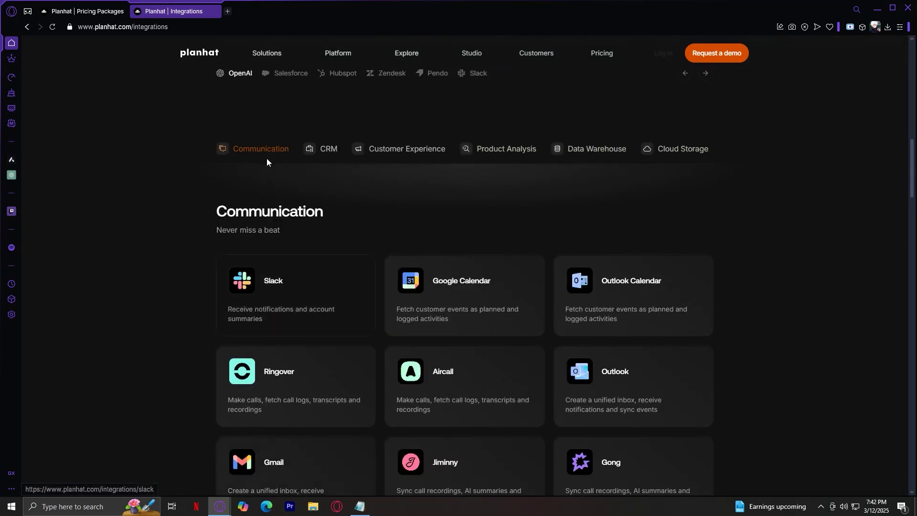
scroll(534, 298, down, 1)
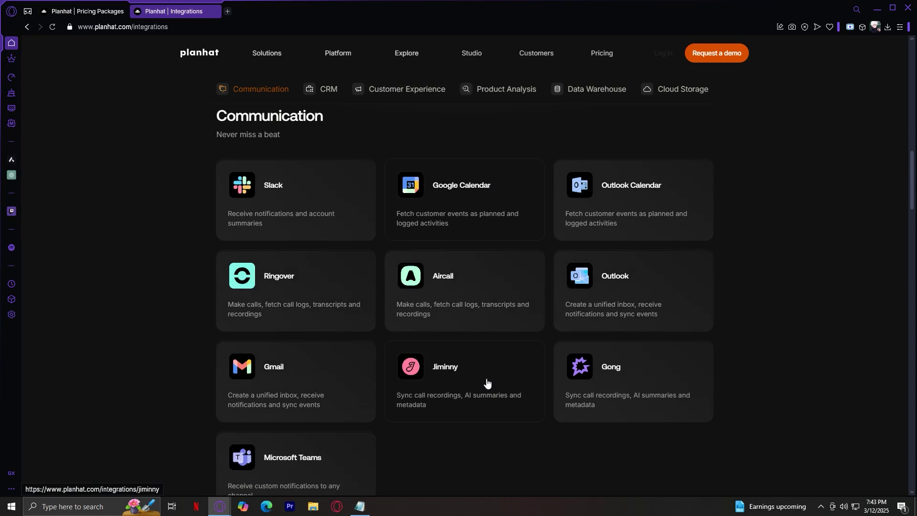
scroll(499, 398, down, 3)
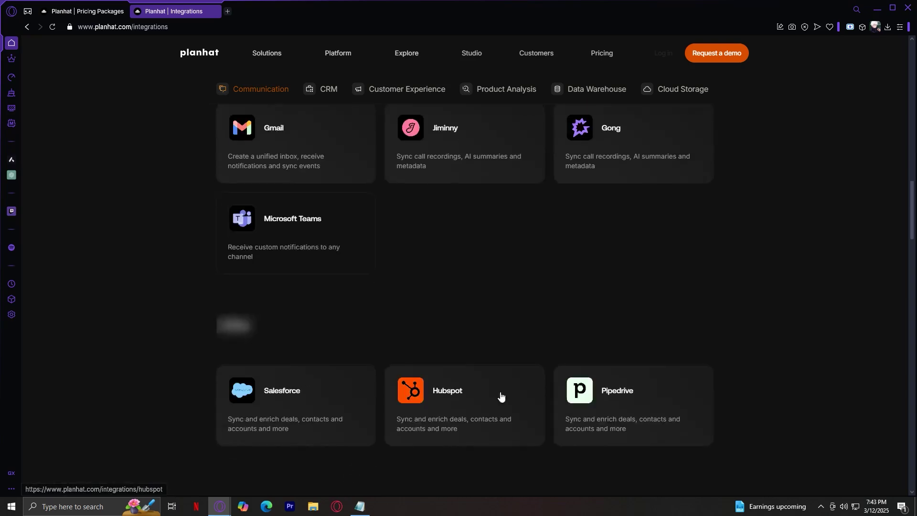
scroll(511, 389, down, 2)
scroll(371, 254, down, 3)
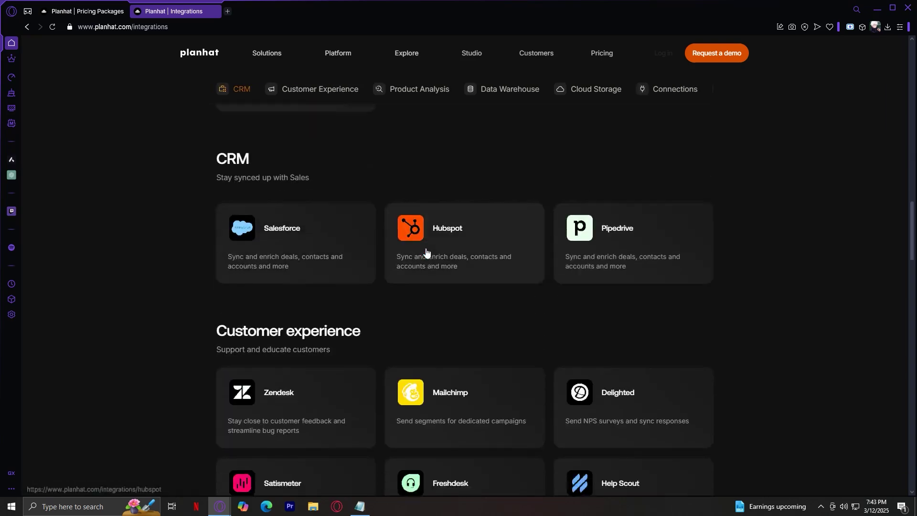
scroll(345, 262, down, 4)
scroll(469, 208, down, 2)
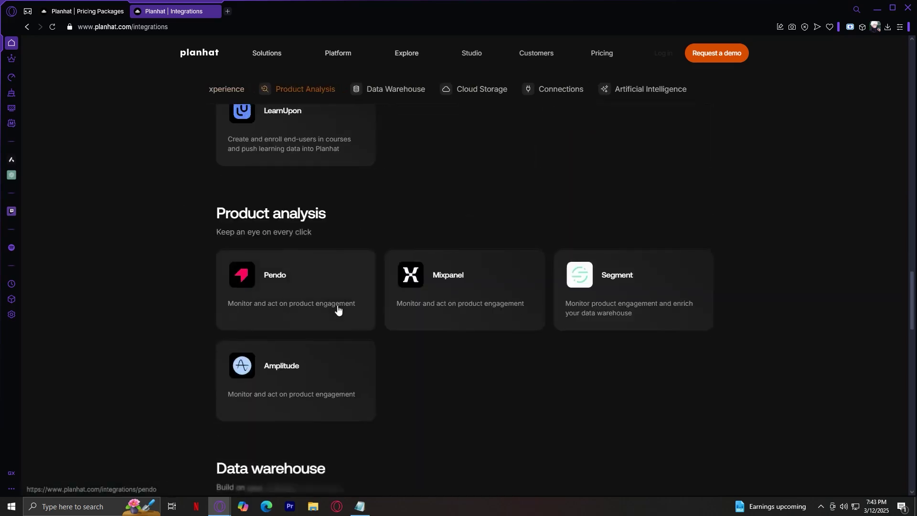
scroll(531, 329, down, 3)
scroll(622, 338, up, 7)
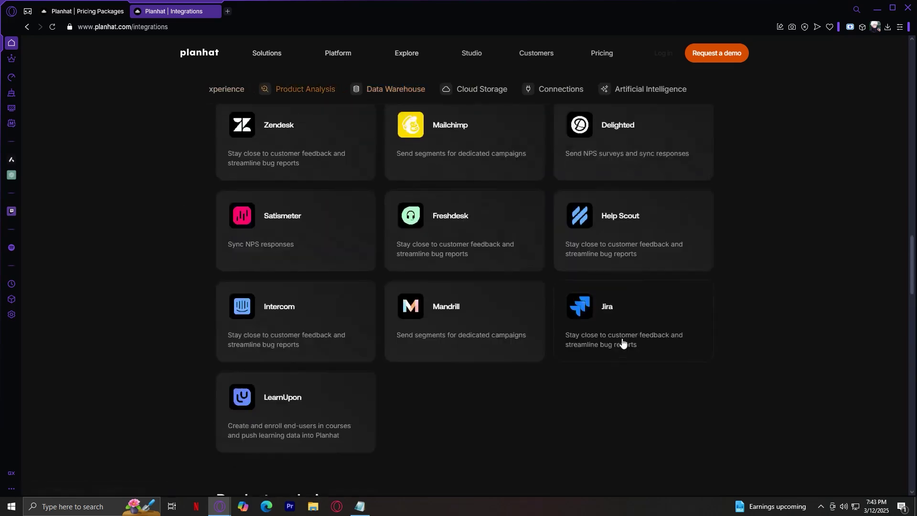
scroll(622, 344, up, 5)
scroll(622, 343, up, 8)
scroll(623, 343, up, 5)
scroll(622, 338, up, 5)
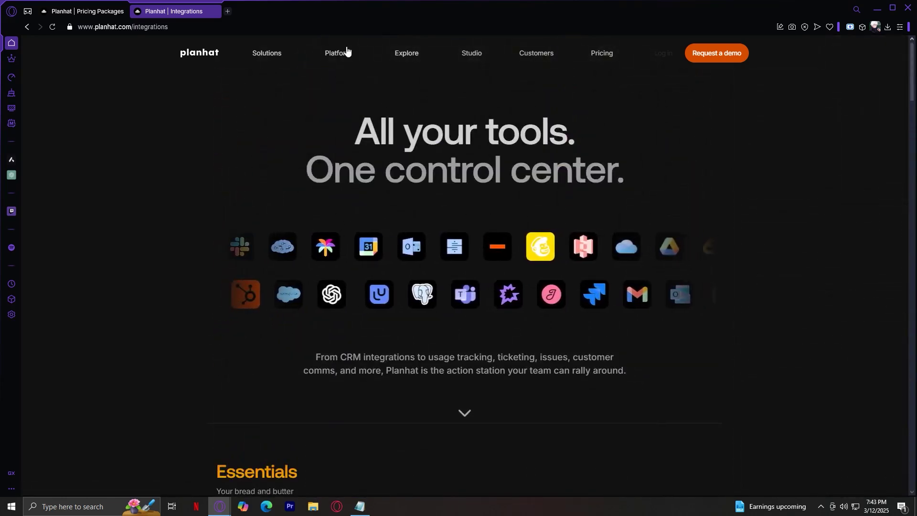
mouse_move(338, 54)
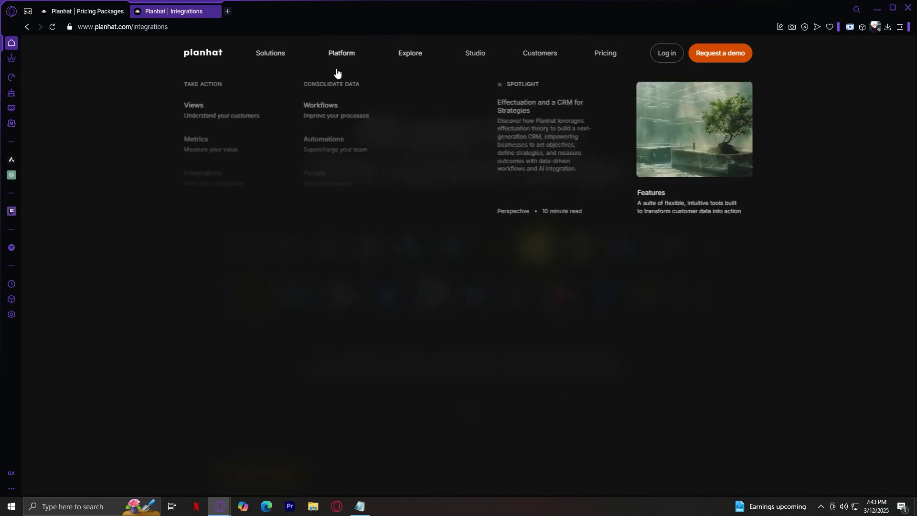
Step: Choose Workflows in the Platform mega menu
click(339, 109)
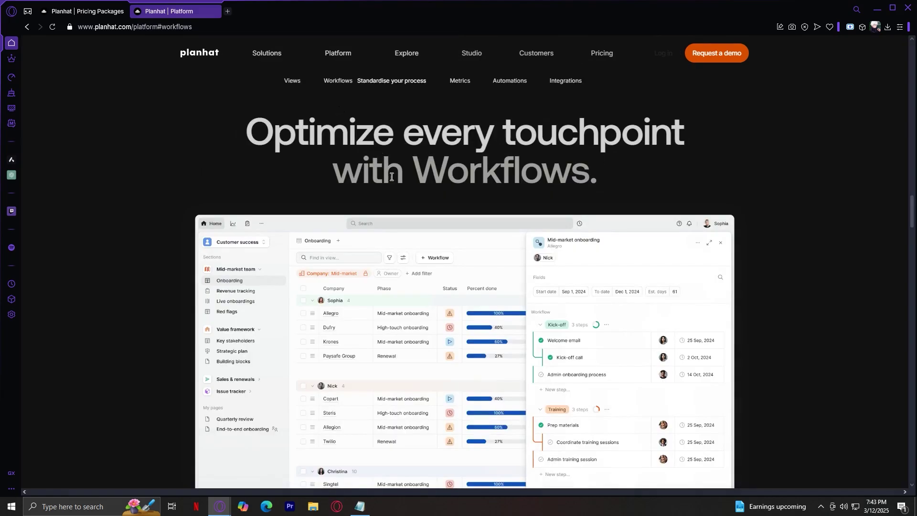
scroll(401, 188, down, 1)
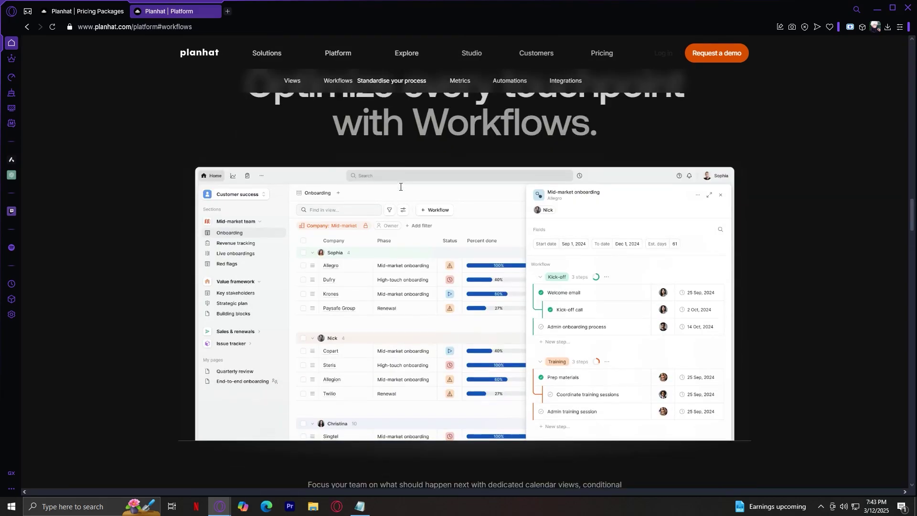
scroll(401, 188, down, 3)
scroll(401, 187, down, 3)
scroll(400, 190, down, 2)
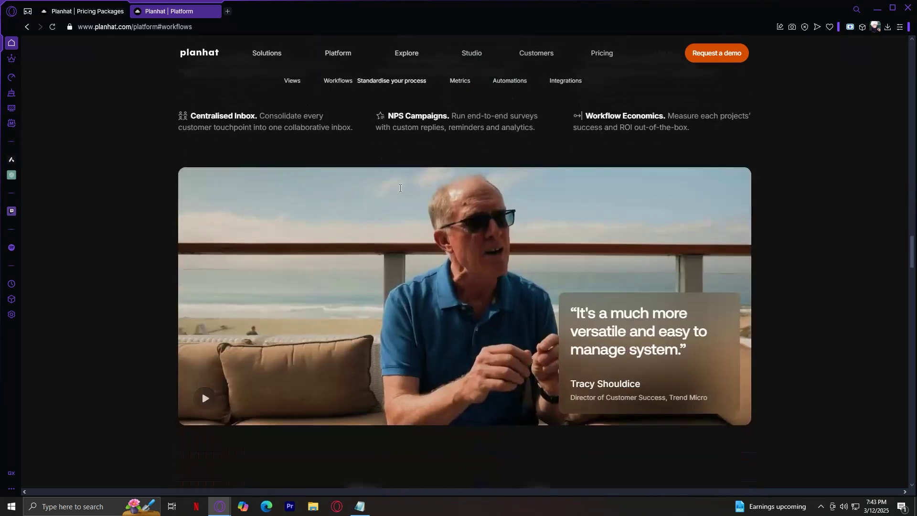
scroll(399, 190, down, 2)
scroll(400, 190, down, 2)
mouse_move(341, 53)
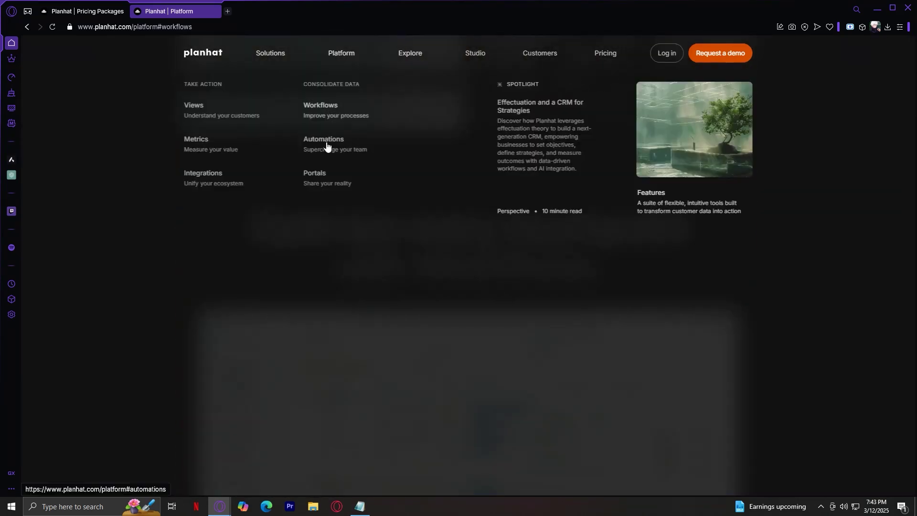
Step: Choose Automations in the Platform mega menu
click(328, 147)
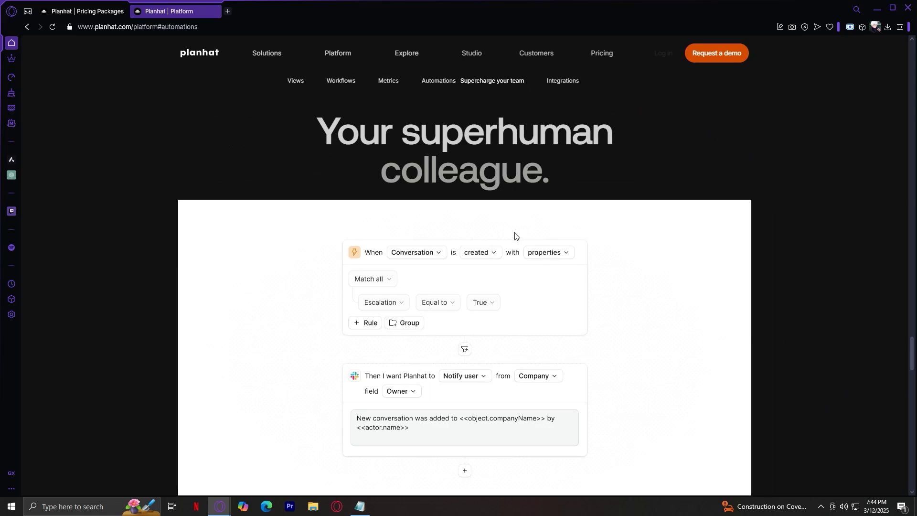
scroll(515, 237, down, 1)
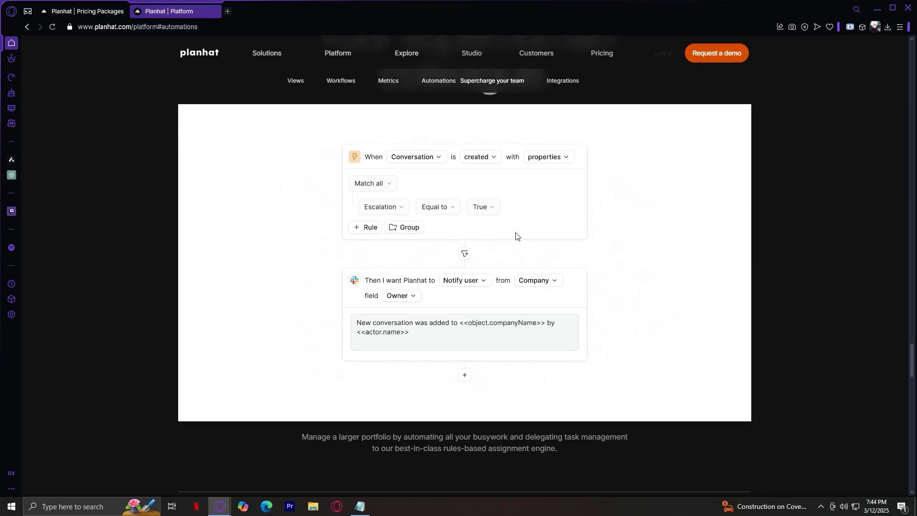
scroll(514, 237, up, 1)
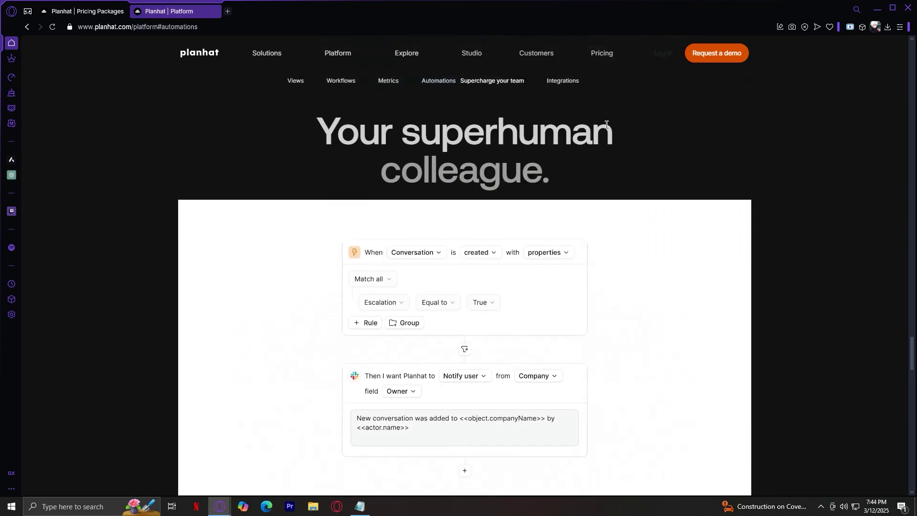
scroll(515, 378, down, 1)
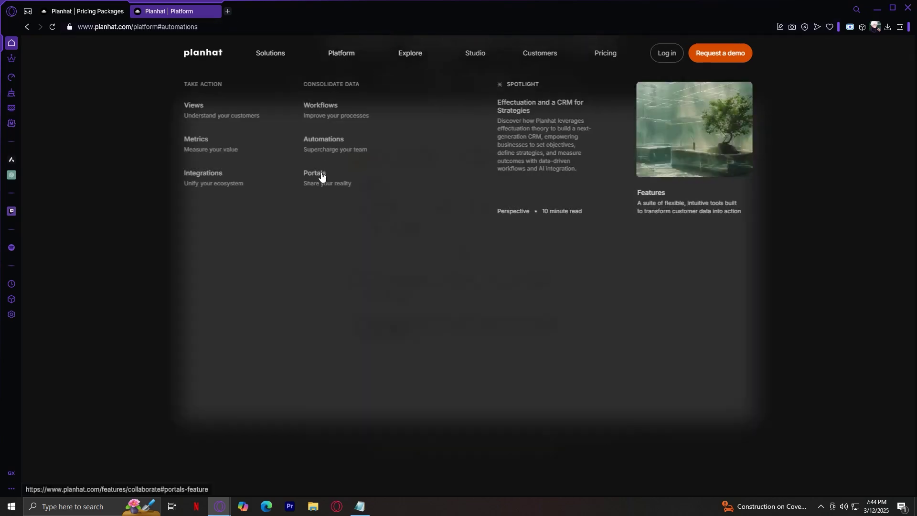
Step: Browse the Portals page, briefly highlighting 'Share your reality', then go to About Us
click(317, 184)
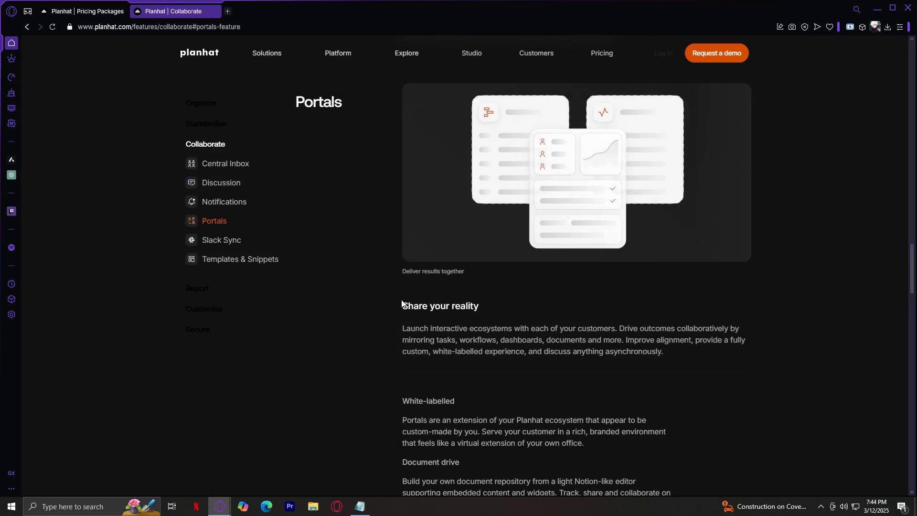
drag(402, 304, 519, 305)
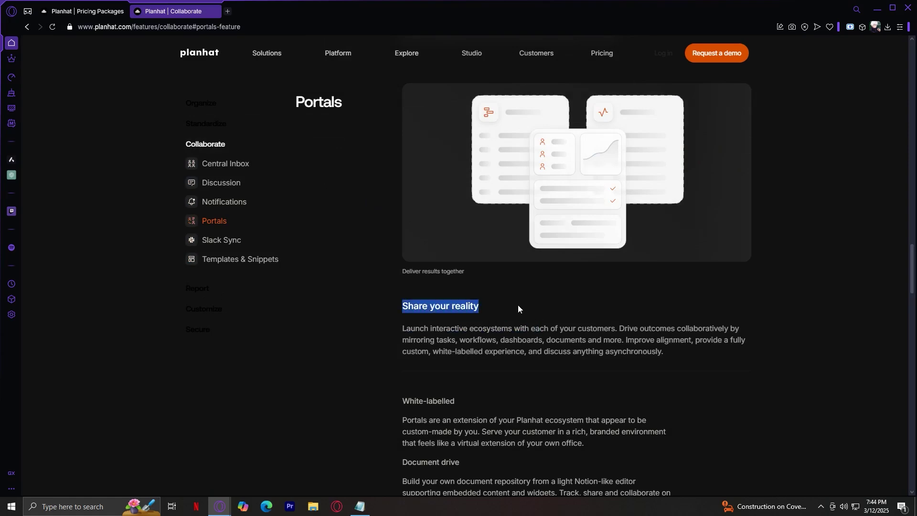
click(684, 302)
scroll(683, 290, down, 2)
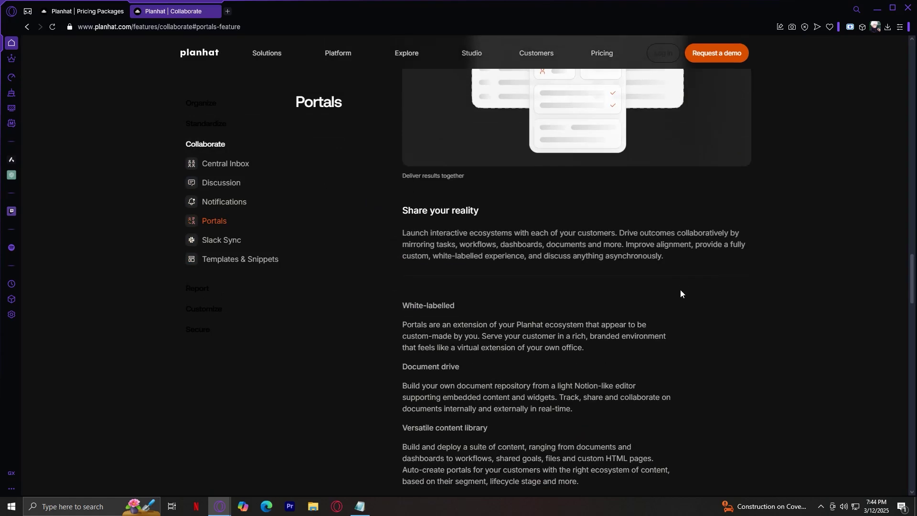
scroll(681, 290, down, 3)
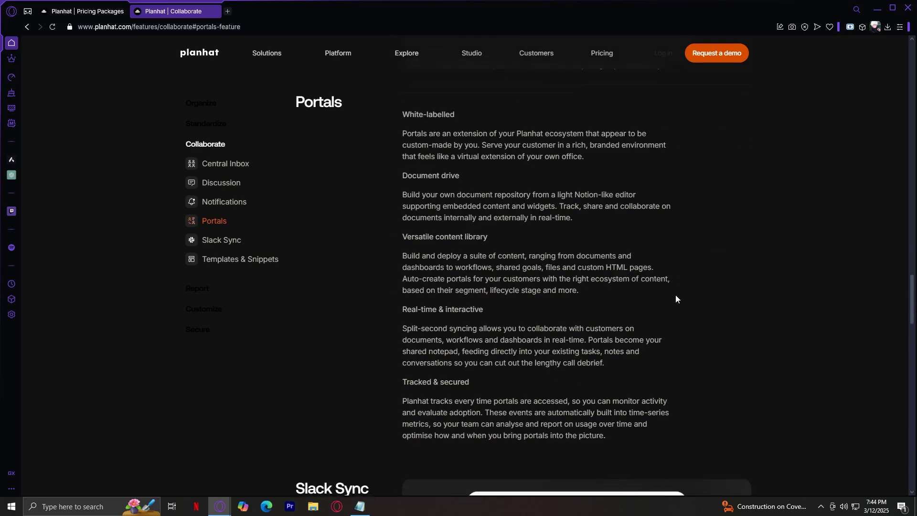
scroll(675, 297, down, 1)
scroll(667, 304, down, 2)
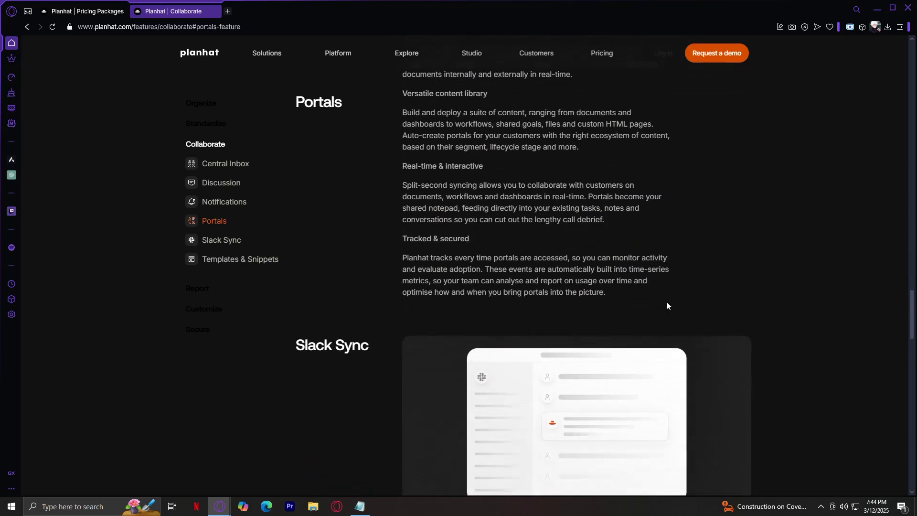
scroll(664, 304, up, 5)
scroll(662, 304, up, 2)
scroll(660, 287, down, 1)
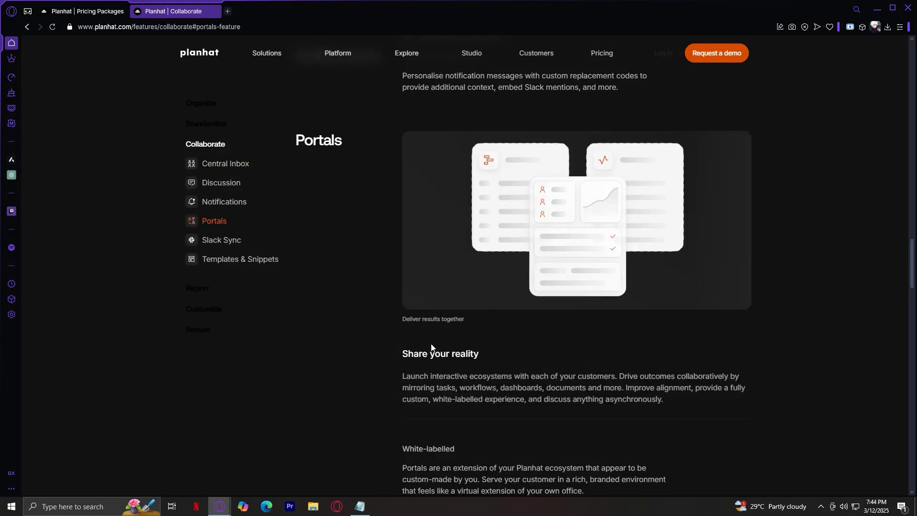
mouse_move(410, 53)
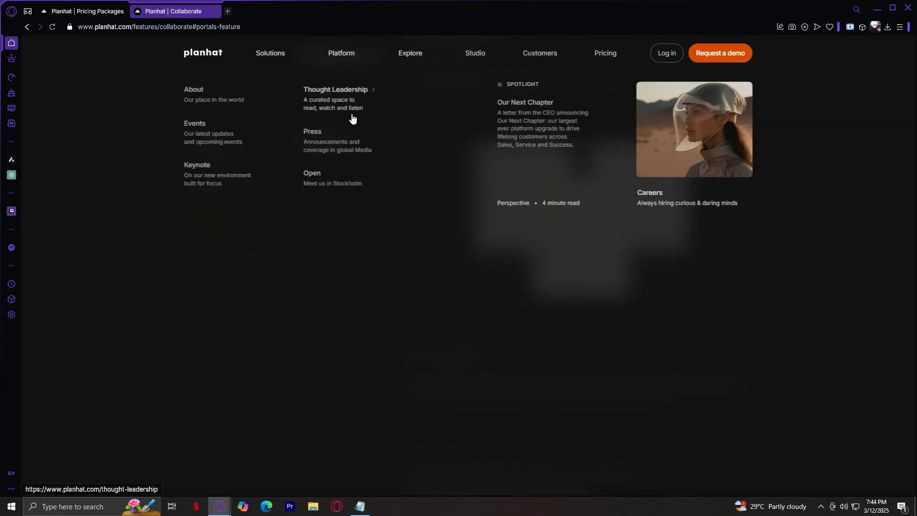
click(192, 94)
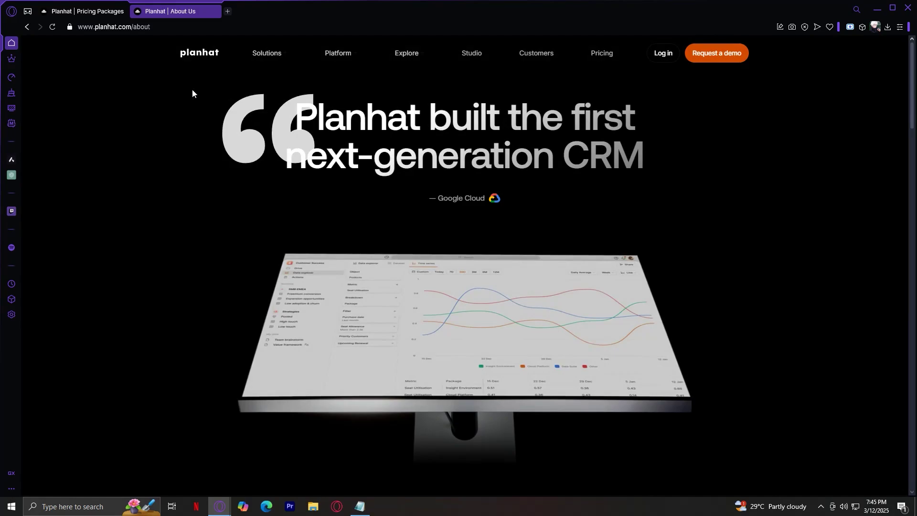
scroll(363, 207, down, 5)
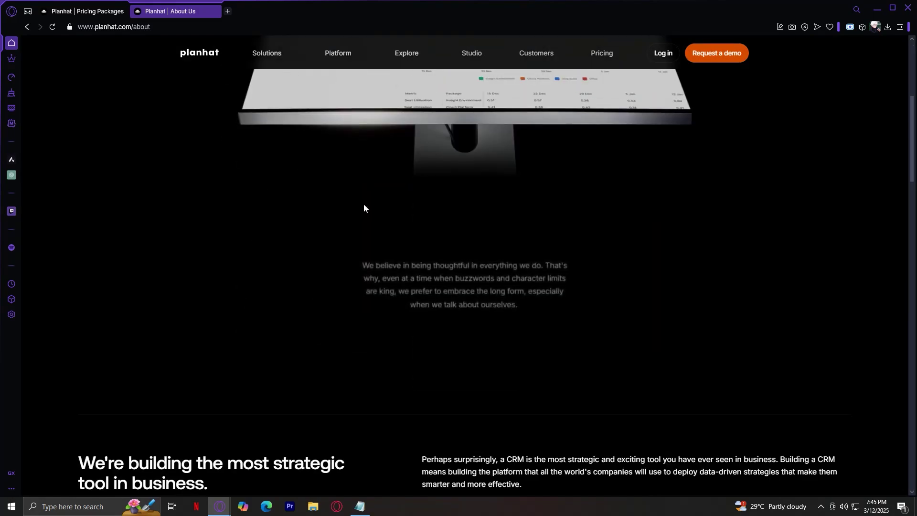
scroll(363, 209, down, 3)
scroll(363, 208, down, 4)
scroll(361, 211, down, 2)
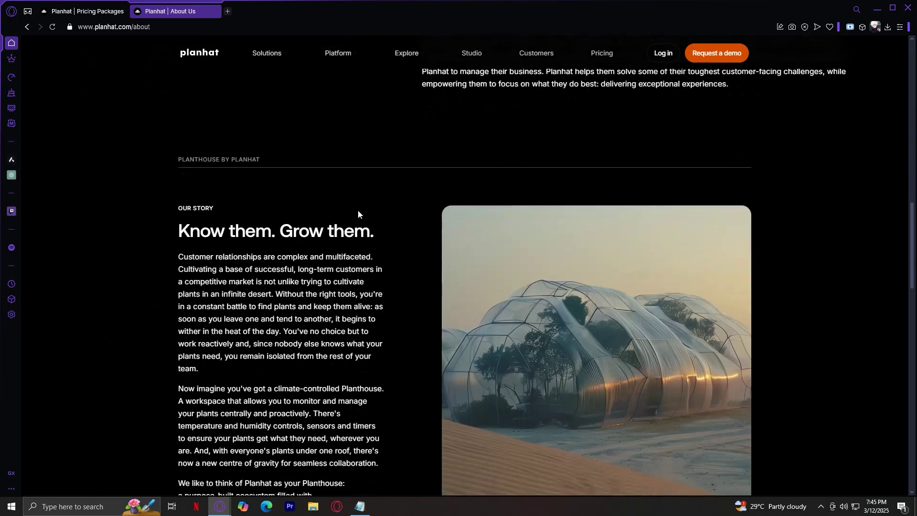
scroll(358, 212, down, 3)
scroll(358, 210, up, 3)
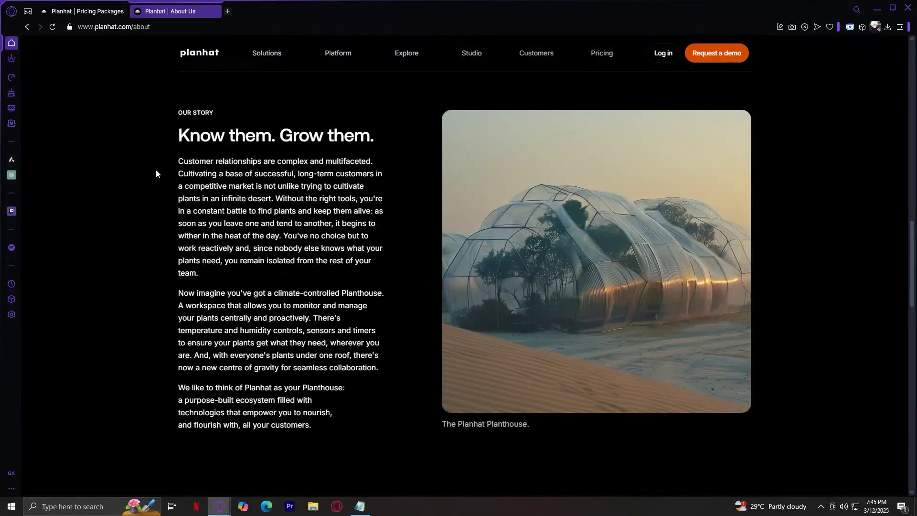
scroll(392, 160, down, 3)
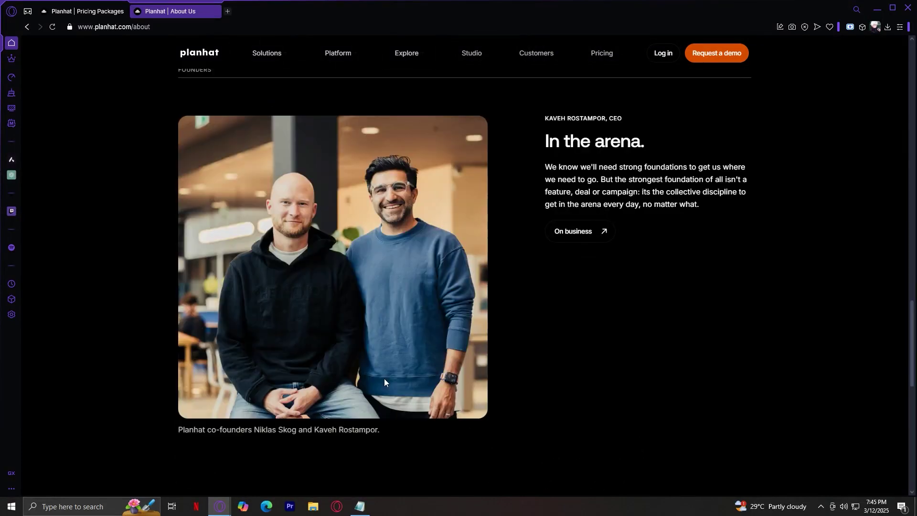
scroll(652, 242, down, 5)
scroll(650, 244, down, 3)
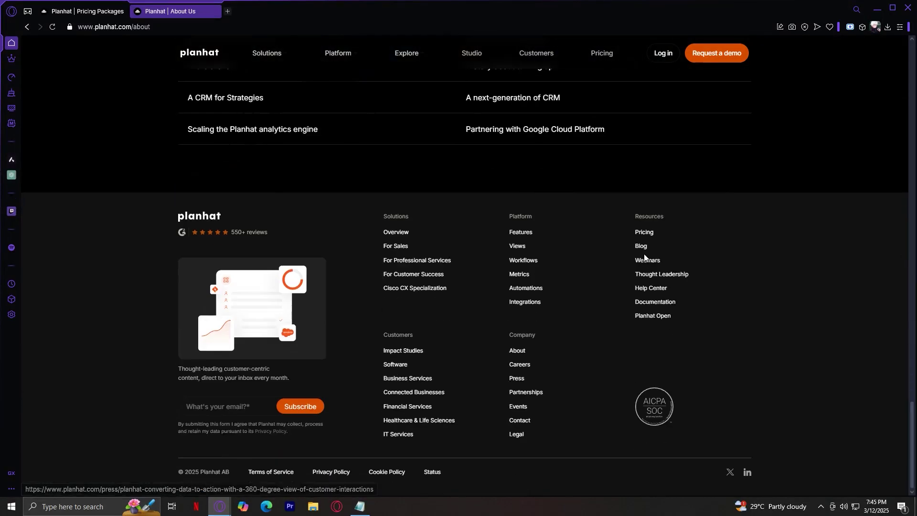
scroll(642, 260, up, 5)
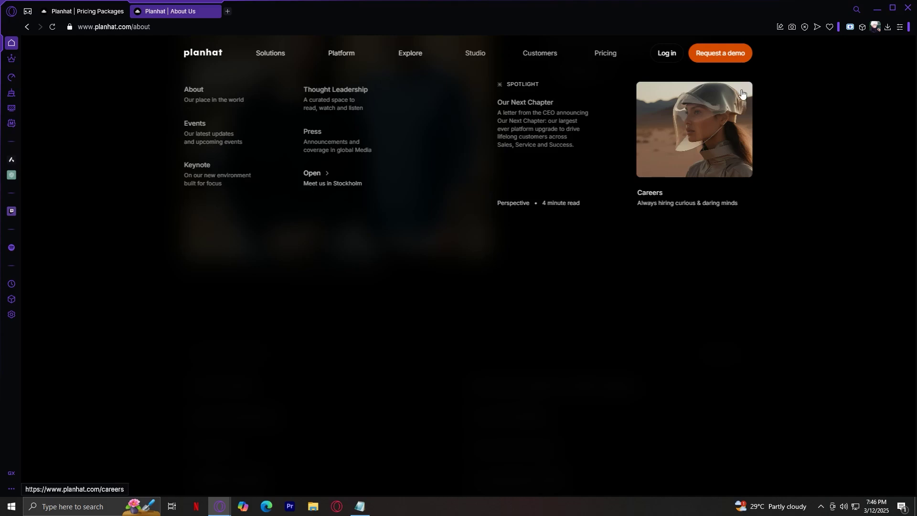
Step: Browse the Studio video cards, then go to the 'Welcome to our Planthouse' Impact Studies page
click(468, 58)
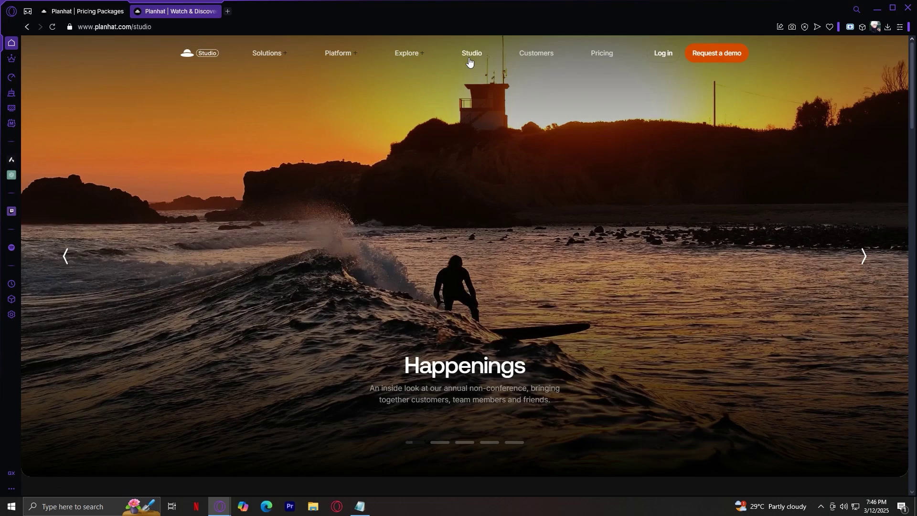
scroll(499, 163, down, 3)
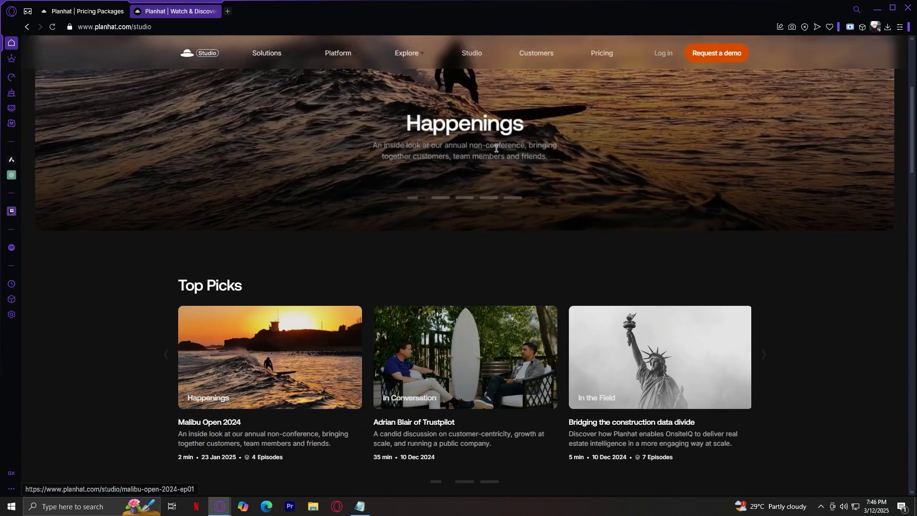
scroll(506, 169, down, 3)
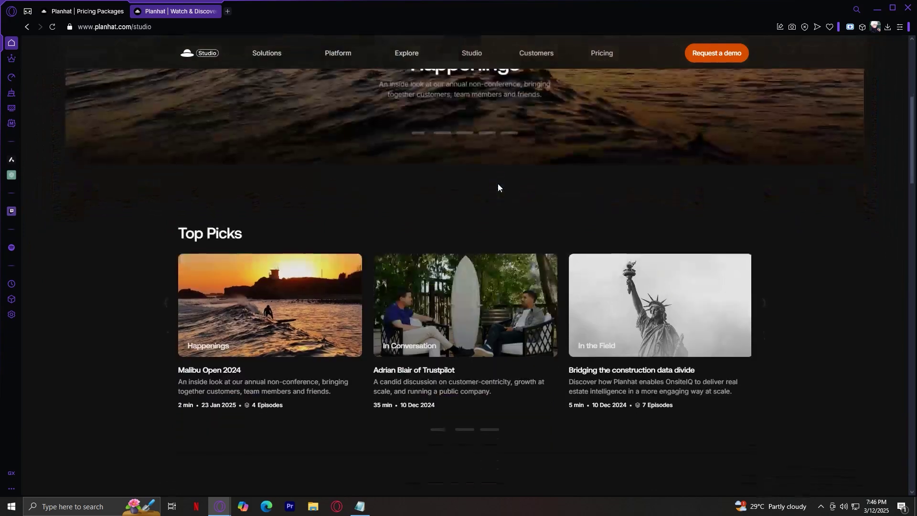
scroll(489, 187, down, 2)
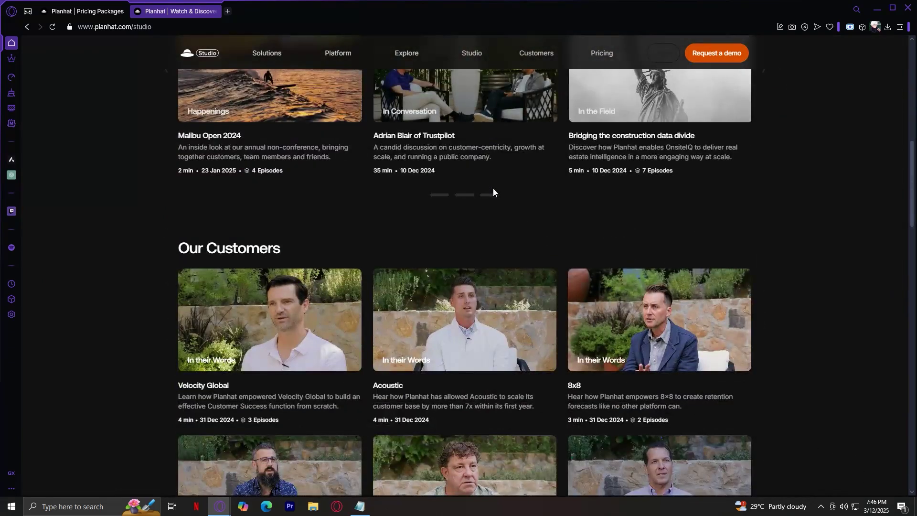
scroll(476, 229, down, 2)
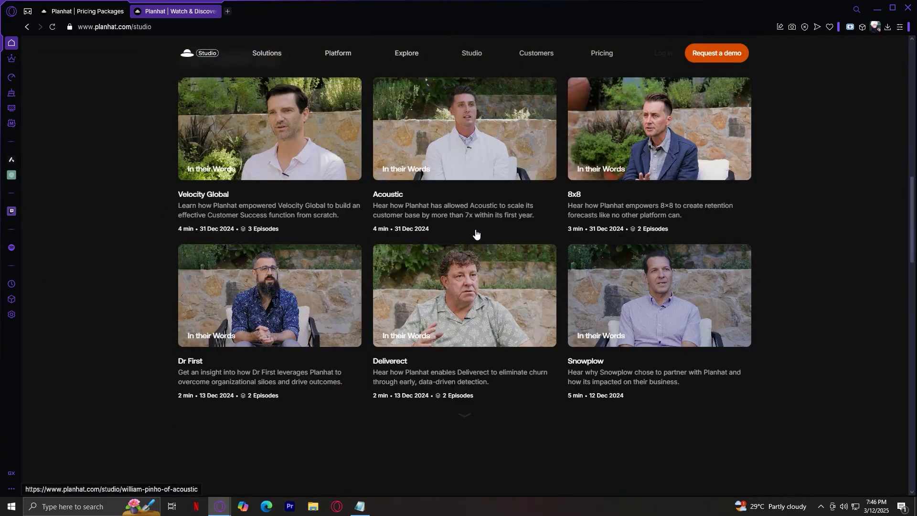
scroll(462, 250, down, 2)
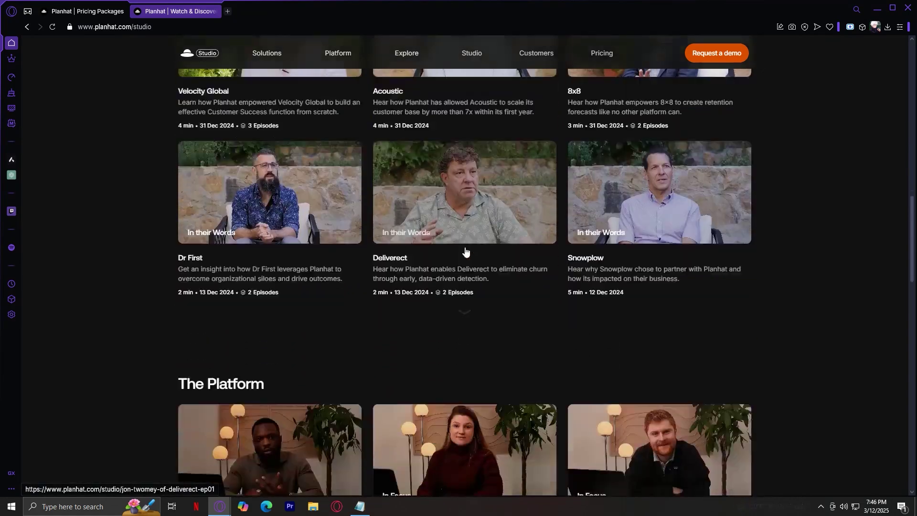
scroll(465, 248, down, 1)
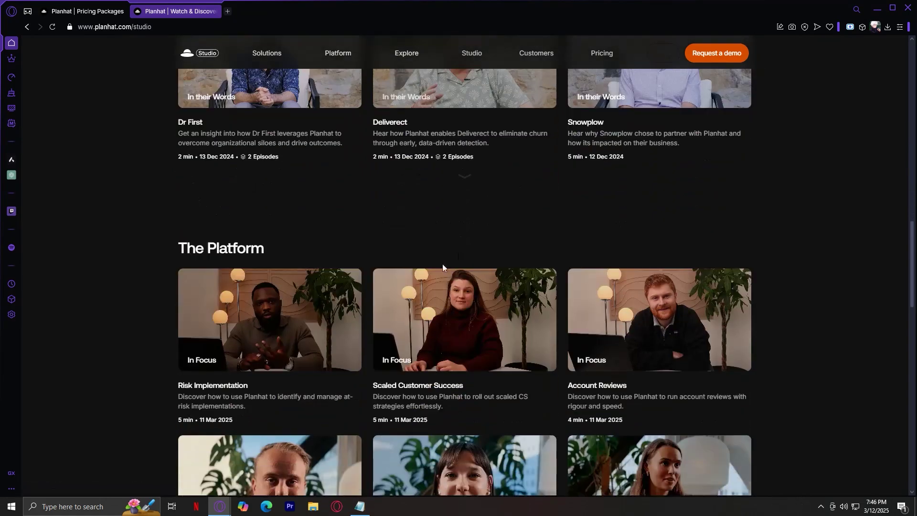
scroll(443, 264, down, 2)
scroll(511, 231, up, 3)
scroll(510, 231, up, 2)
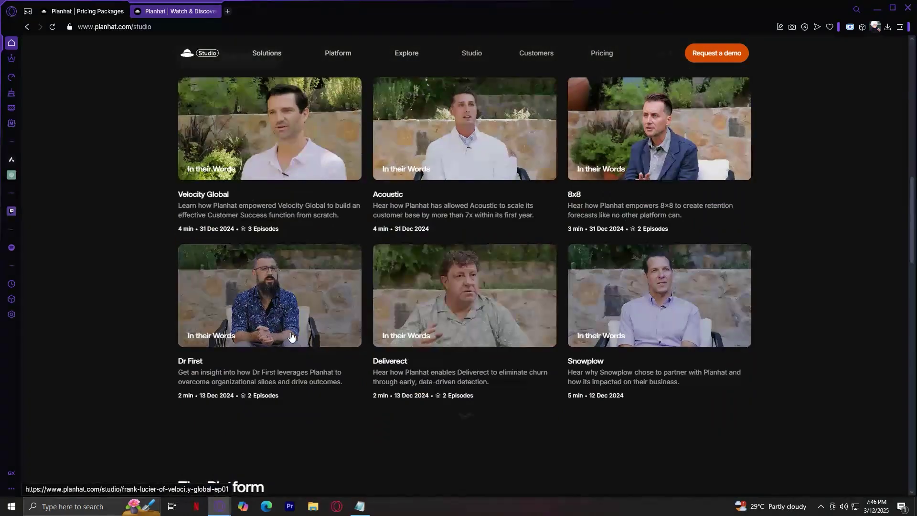
scroll(466, 287, up, 5)
scroll(446, 323, down, 1)
scroll(373, 244, down, 3)
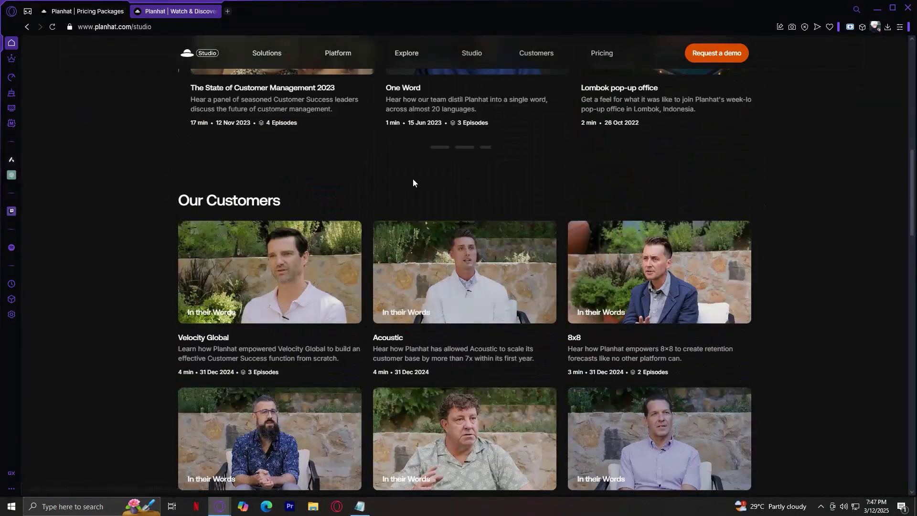
scroll(458, 151, up, 3)
click(543, 57)
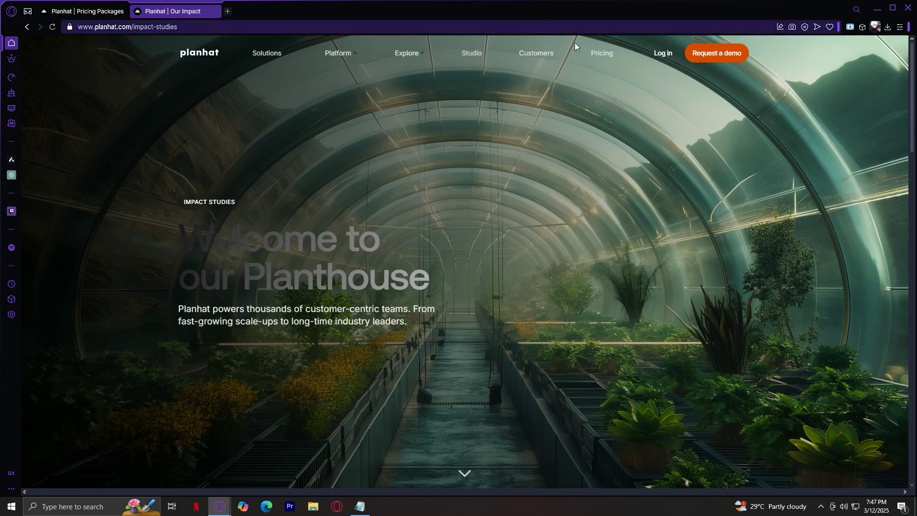
Step: Go to the 'Pricing built around your business' page and browse its product packages
click(608, 53)
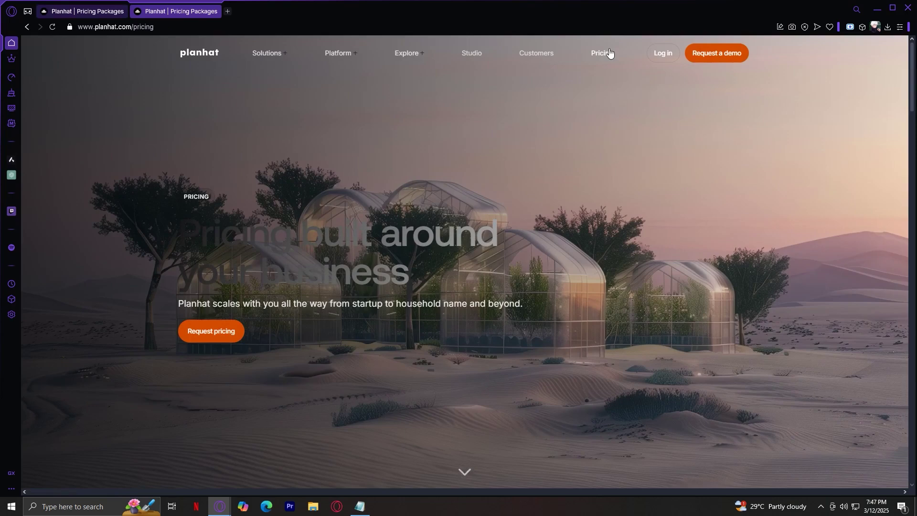
scroll(552, 262, down, 5)
scroll(547, 266, down, 2)
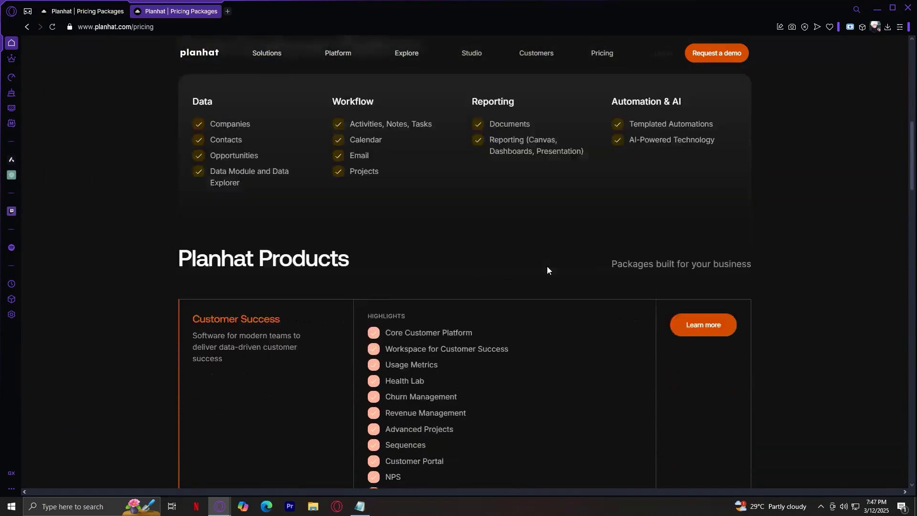
scroll(531, 284, down, 3)
scroll(528, 295, down, 3)
scroll(529, 290, down, 1)
scroll(528, 290, up, 3)
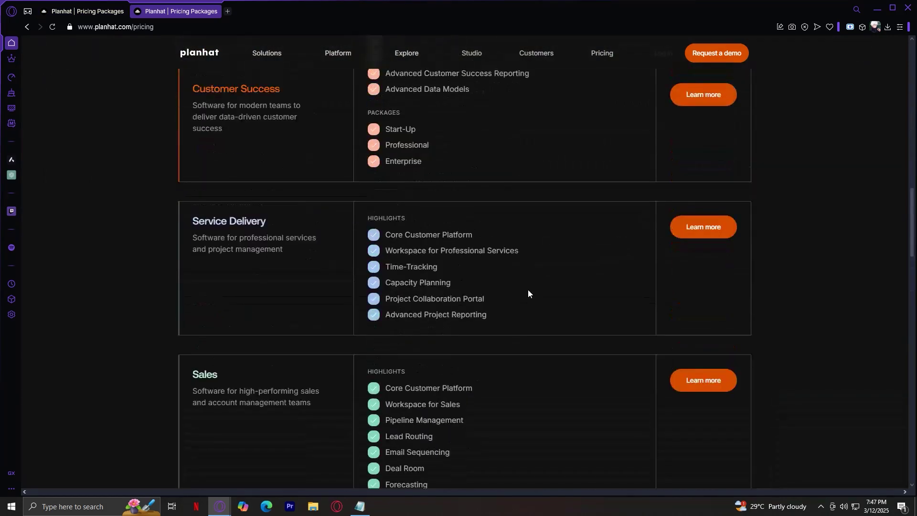
scroll(528, 291, down, 3)
scroll(529, 292, down, 2)
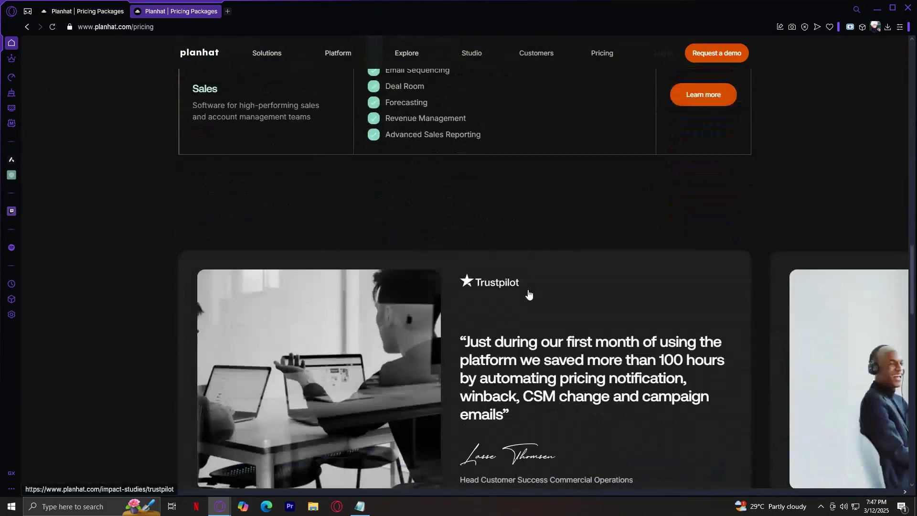
scroll(528, 294, up, 3)
scroll(528, 294, up, 3)
scroll(528, 294, up, 3)
scroll(528, 294, up, 5)
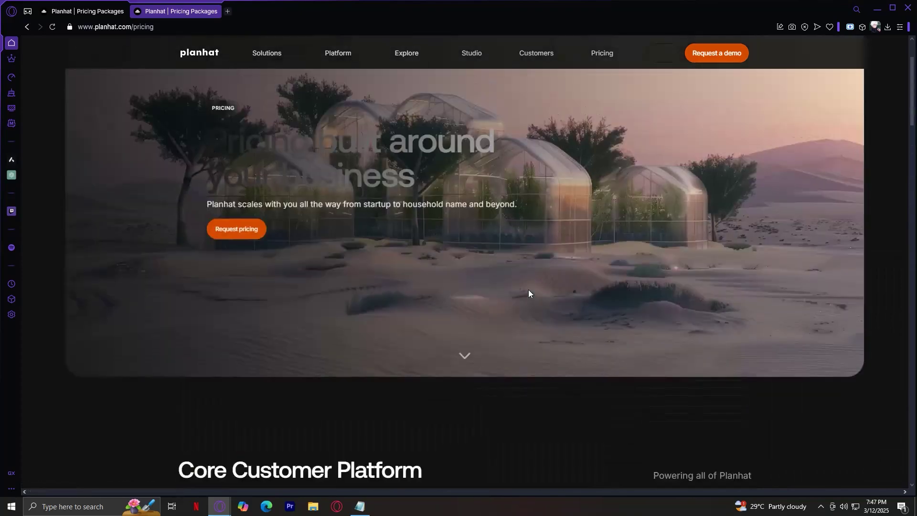
scroll(528, 293, up, 2)
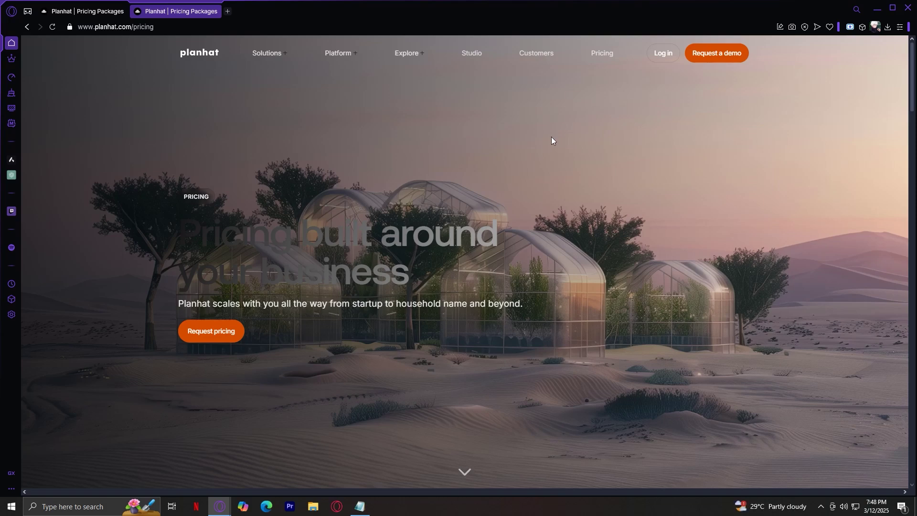
Step: Switch back to the first 'Planhat | Pricing Packages' browser tab
click(86, 10)
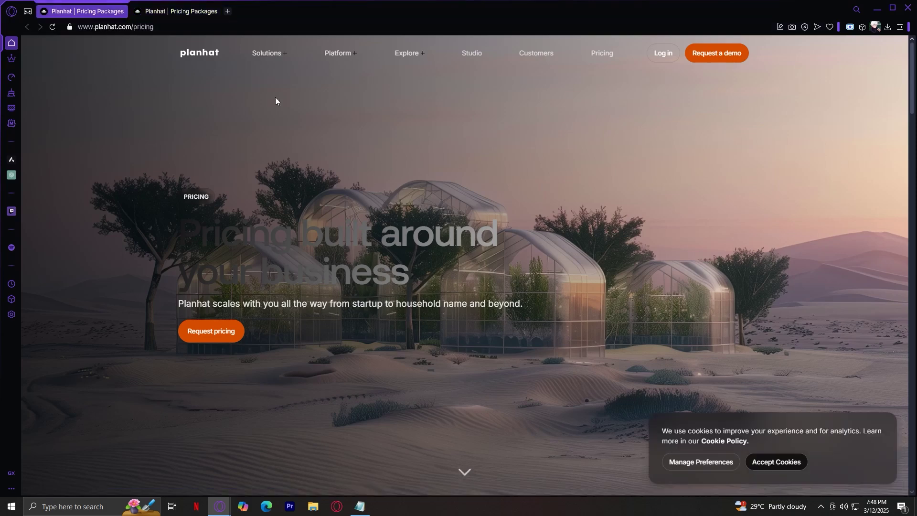